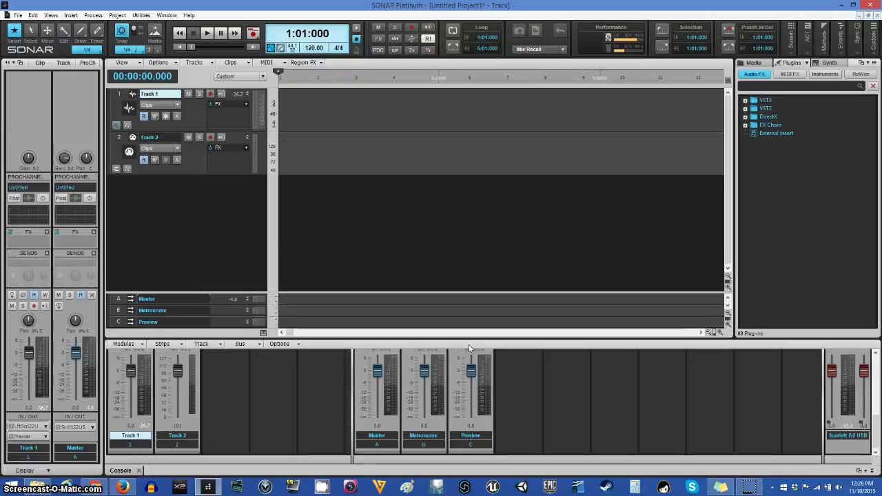
# Examine the collapsed Screensets, ACT, Markers, Events, Sync and Custom modules of the control bar.
pyautogui.click(463, 216)
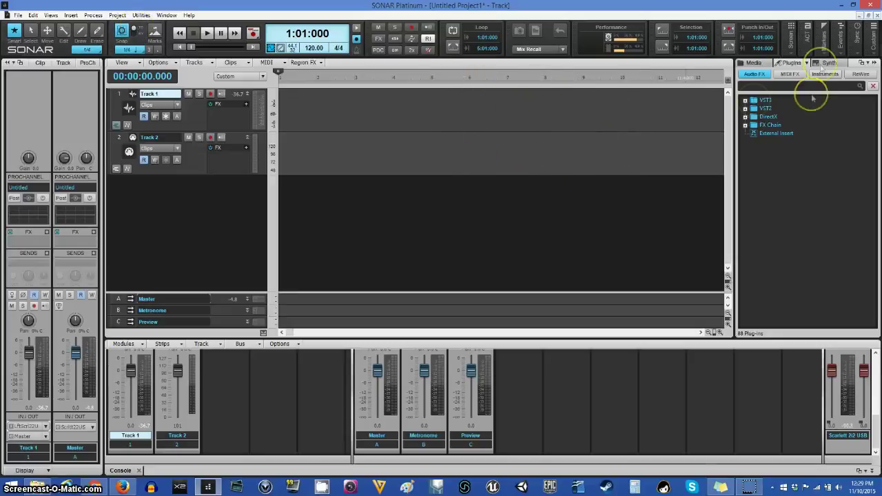
pyautogui.click(790, 41)
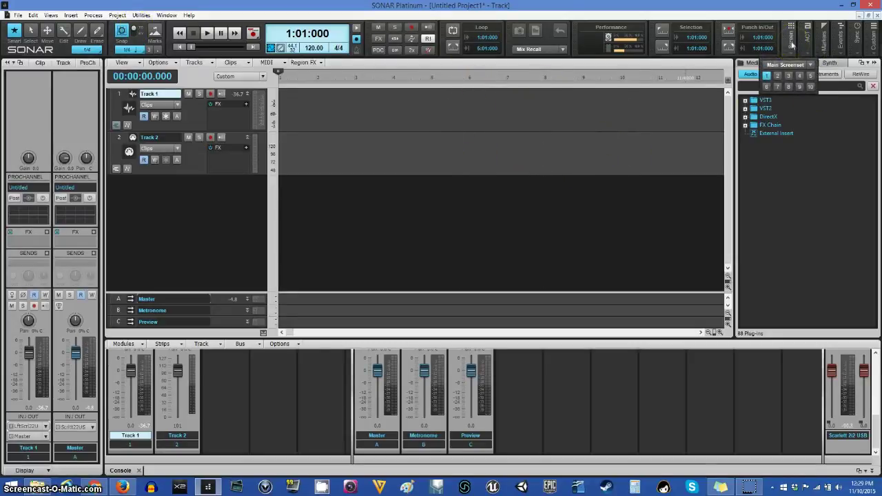
pyautogui.click(808, 41)
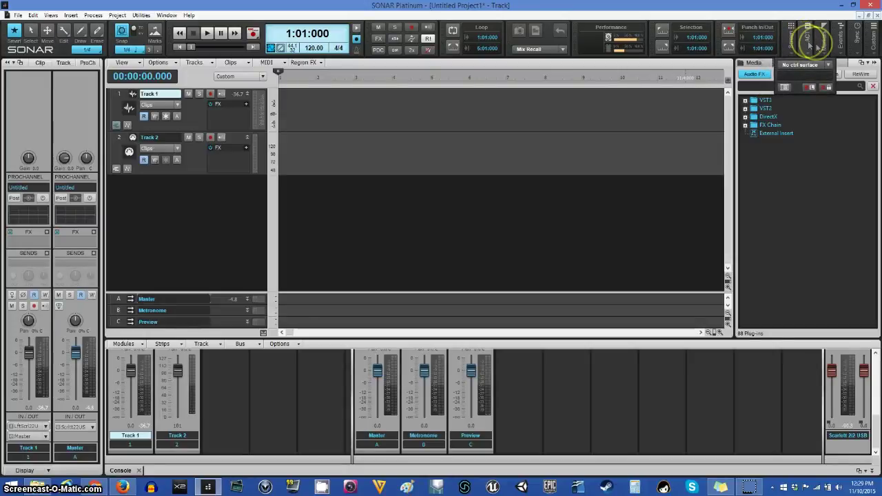
pyautogui.click(825, 43)
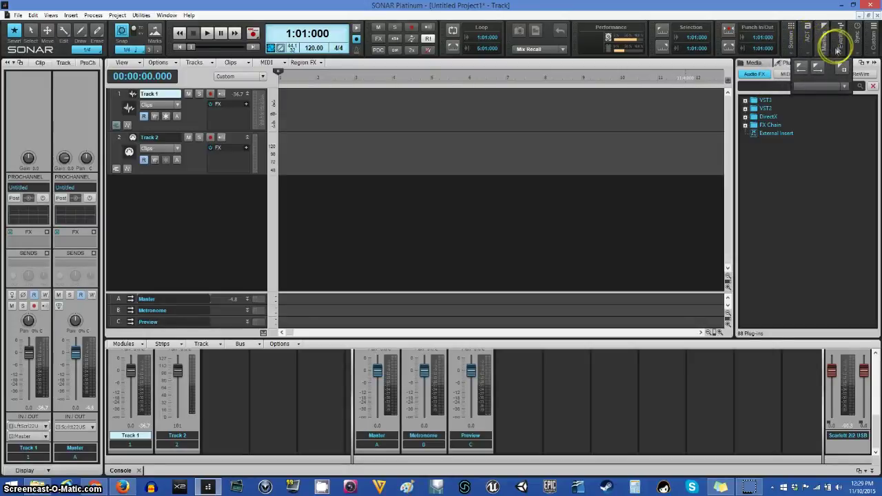
pyautogui.click(840, 40)
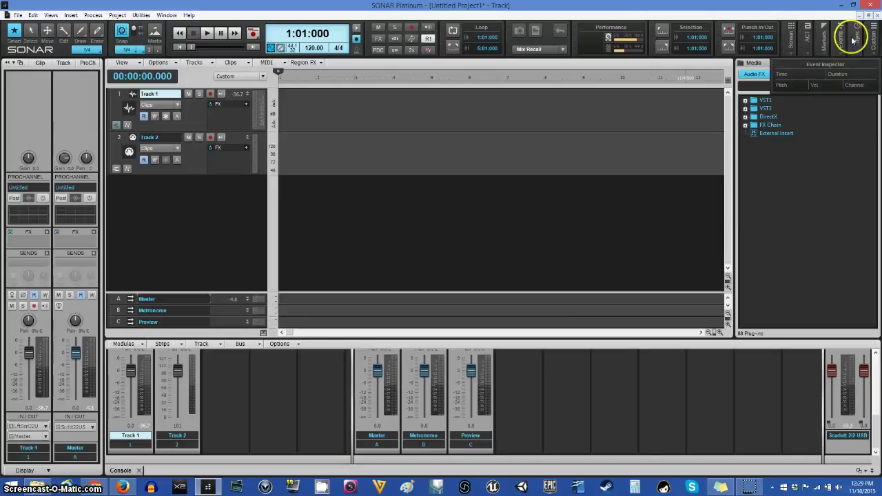
pyautogui.click(852, 41)
pyautogui.click(875, 40)
pyautogui.click(875, 40)
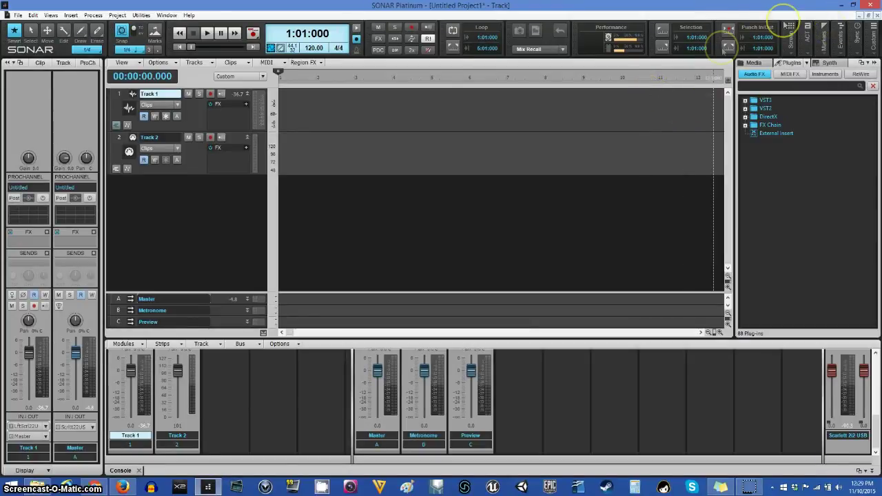
# Select 1:02:000 to 9:02:000 on Track 1 and use it as the punch in/out range, leaving punch recording switched off.
pyautogui.moveTo(288, 119); pyautogui.dragTo(591, 87)
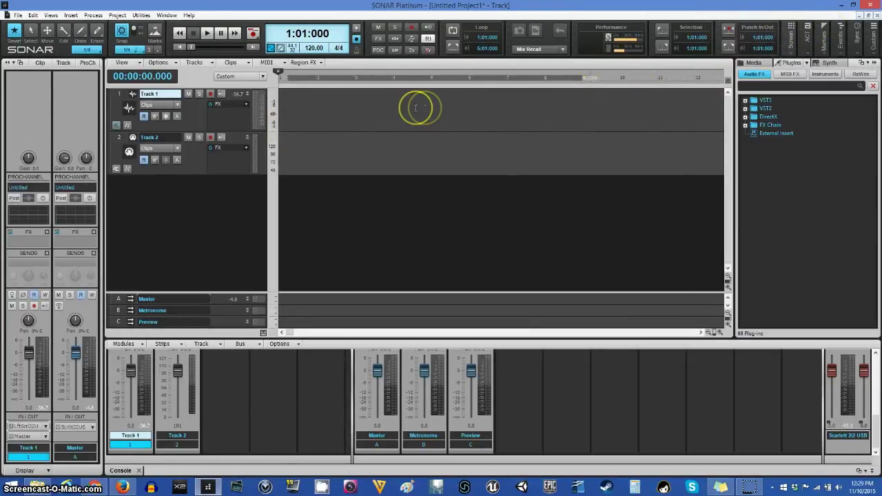
pyautogui.click(728, 47)
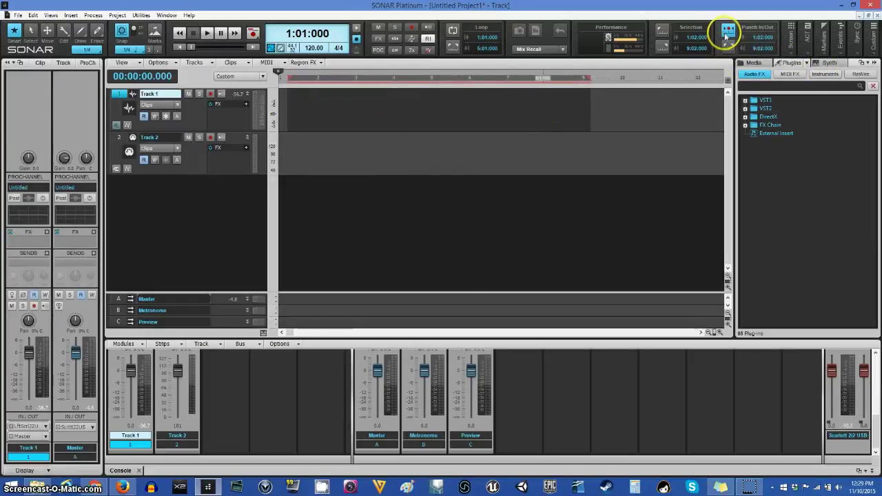
pyautogui.click(728, 31)
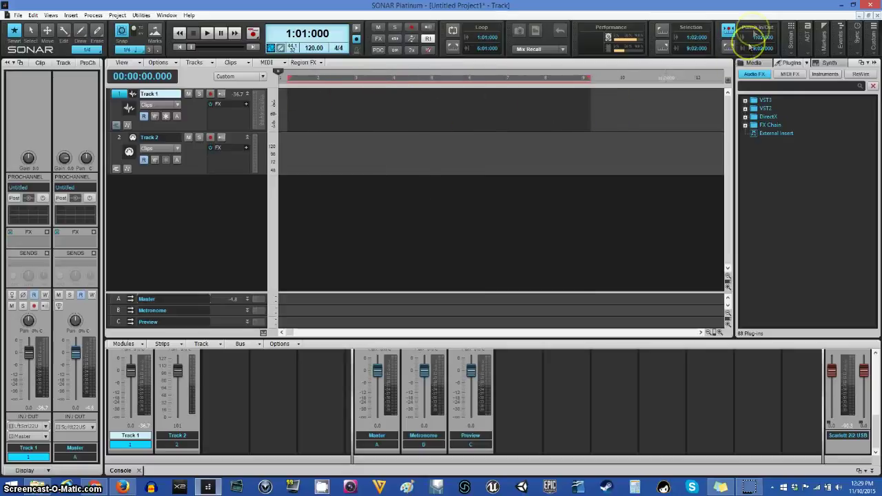
pyautogui.click(728, 31)
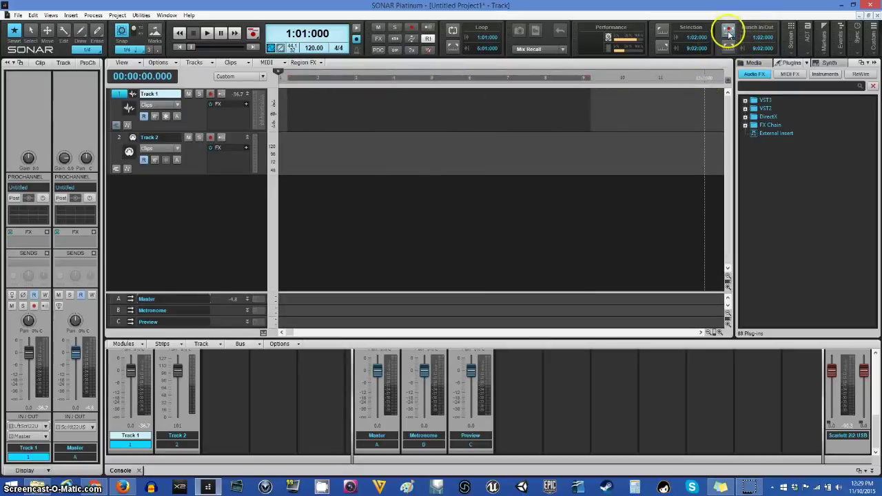
# Set the loop range to the Track 1 selection, clear the selection, and move the now time to 4:04:000.
pyautogui.click(453, 32)
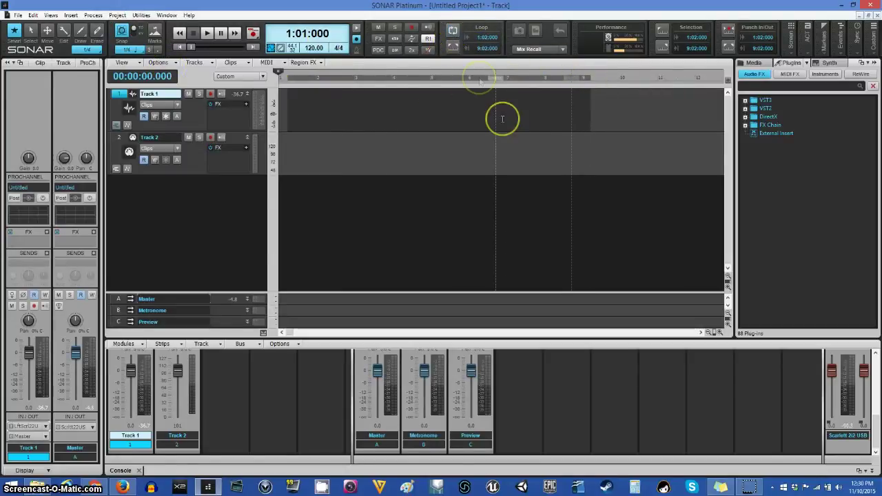
pyautogui.click(402, 100)
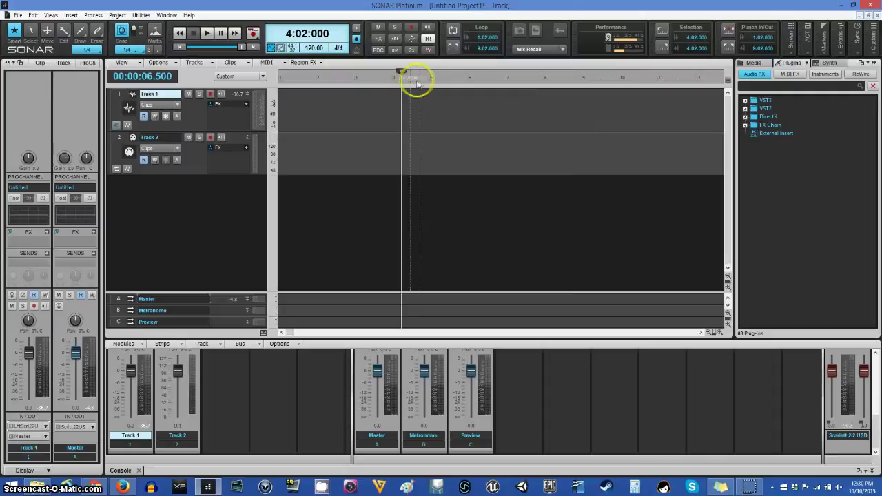
pyautogui.click(420, 96)
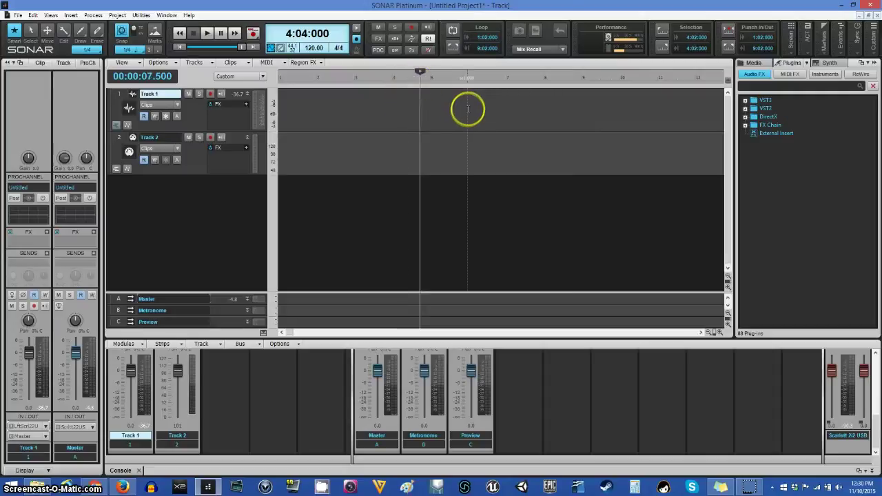
pyautogui.click(193, 15)
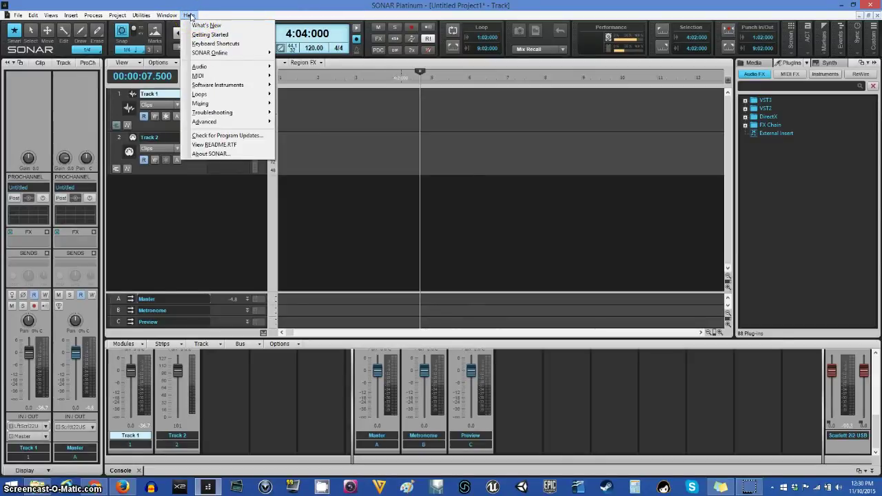
pyautogui.moveTo(206, 76)
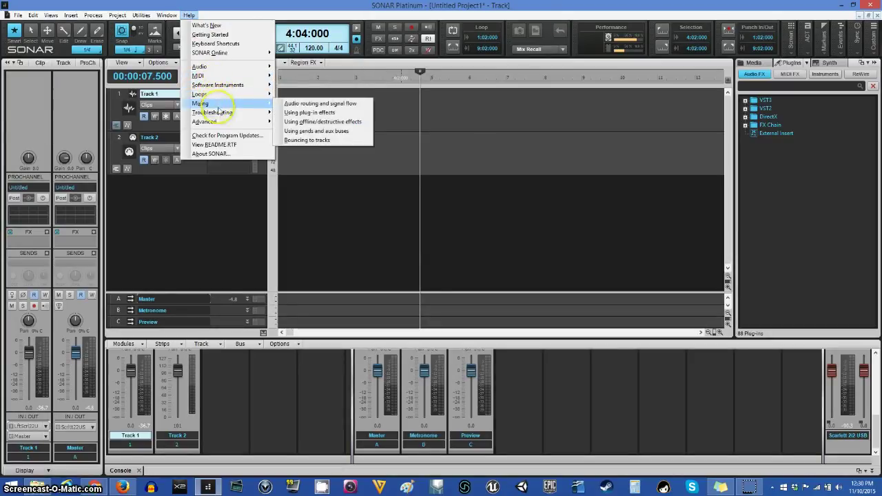
pyautogui.moveTo(221, 115)
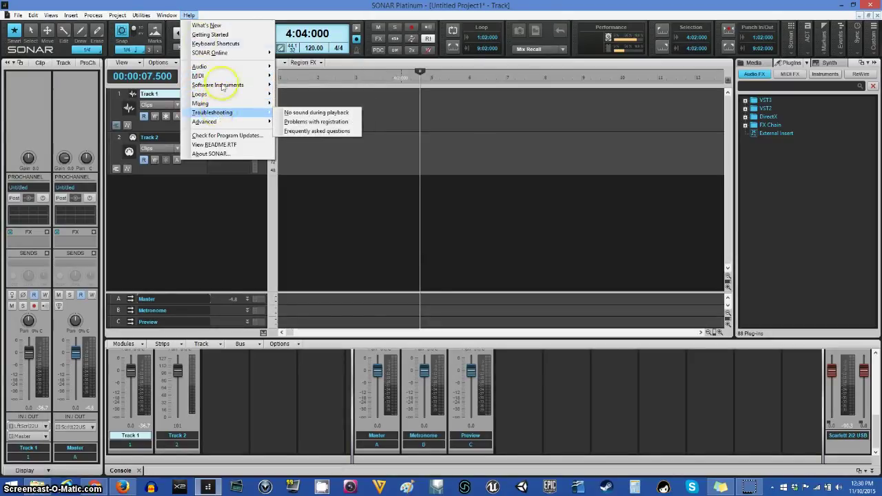
pyautogui.click(191, 17)
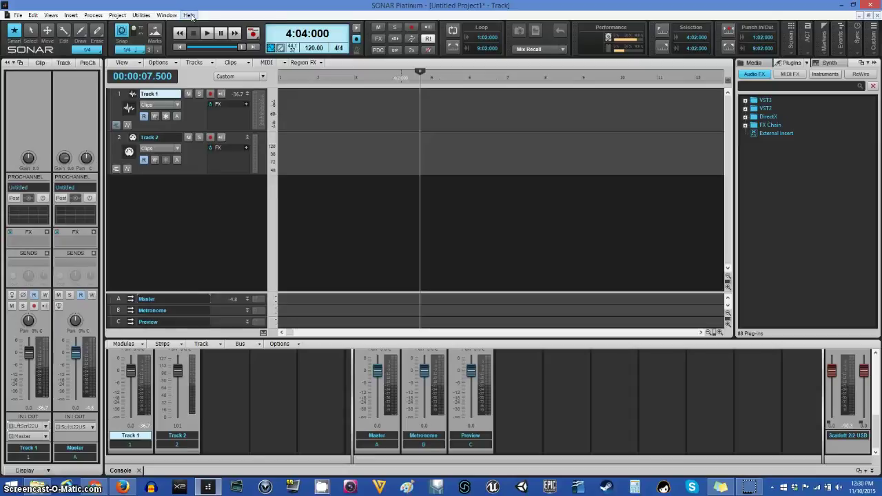
pyautogui.click(191, 16)
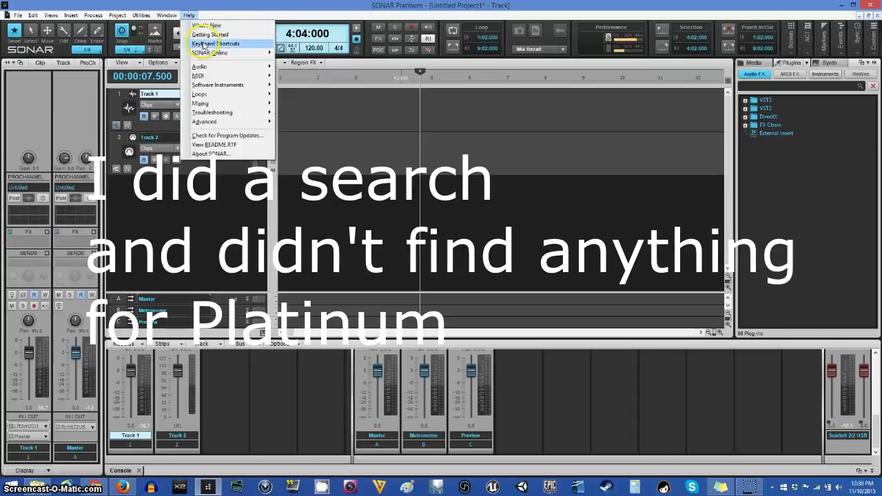
pyautogui.click(206, 9)
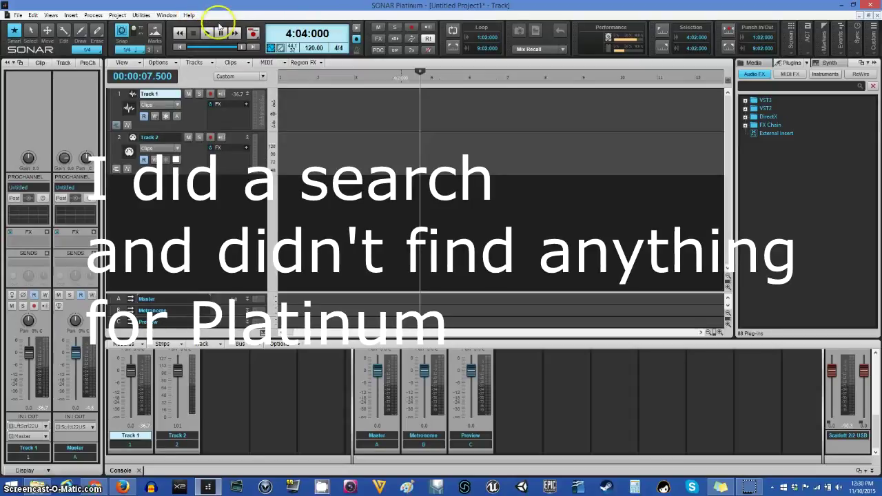
# Open the Keyboard Shortcuts page of the preferences.
pyautogui.click(32, 14)
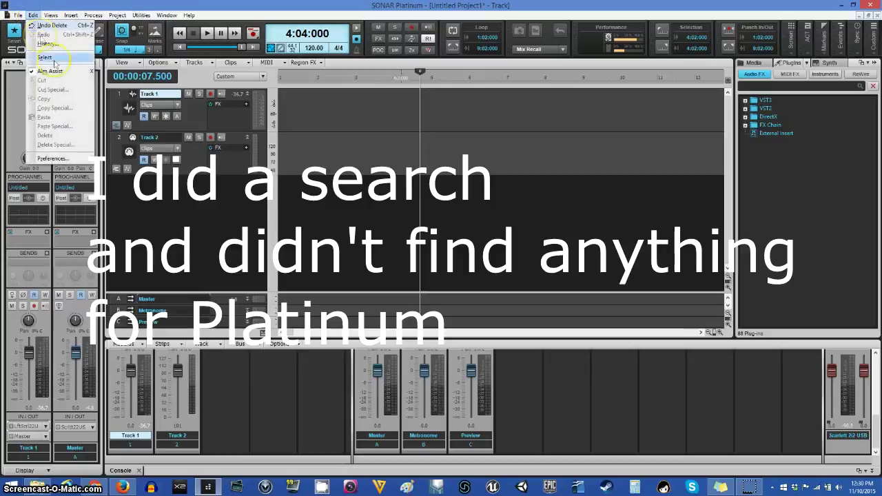
pyautogui.click(52, 159)
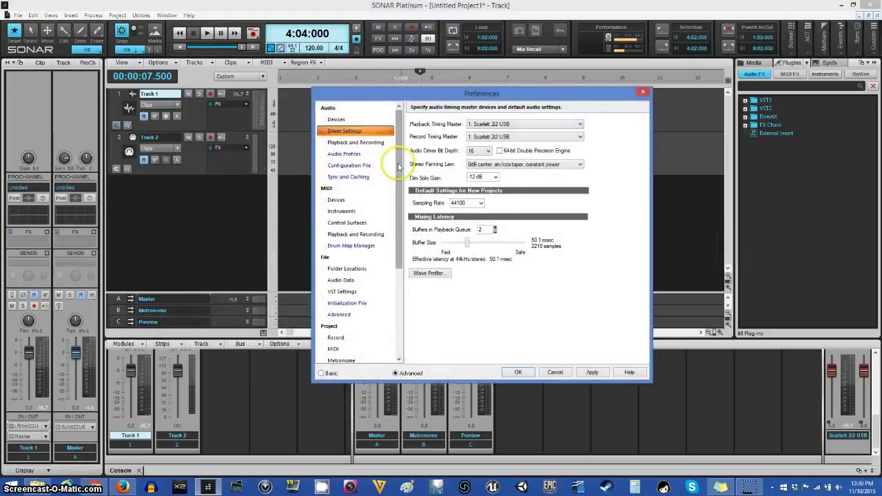
pyautogui.moveTo(398, 165); pyautogui.dragTo(419, 222)
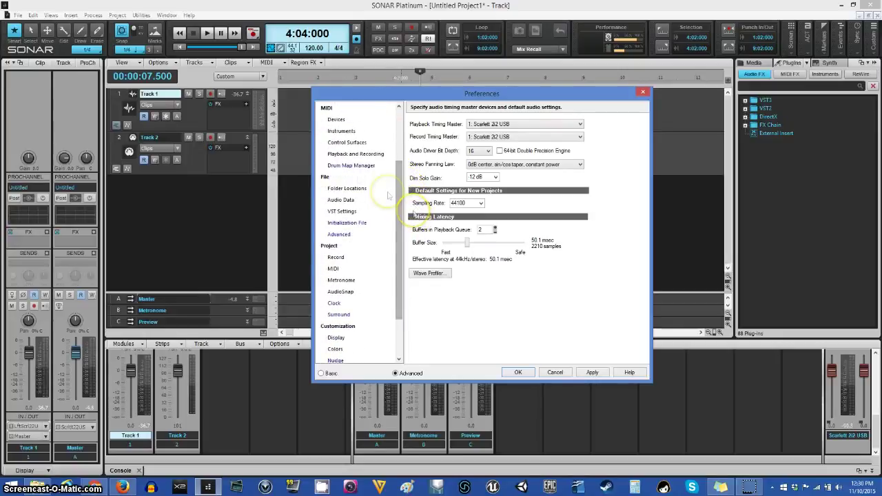
pyautogui.scroll(-2, 355, 268)
pyautogui.click(350, 337)
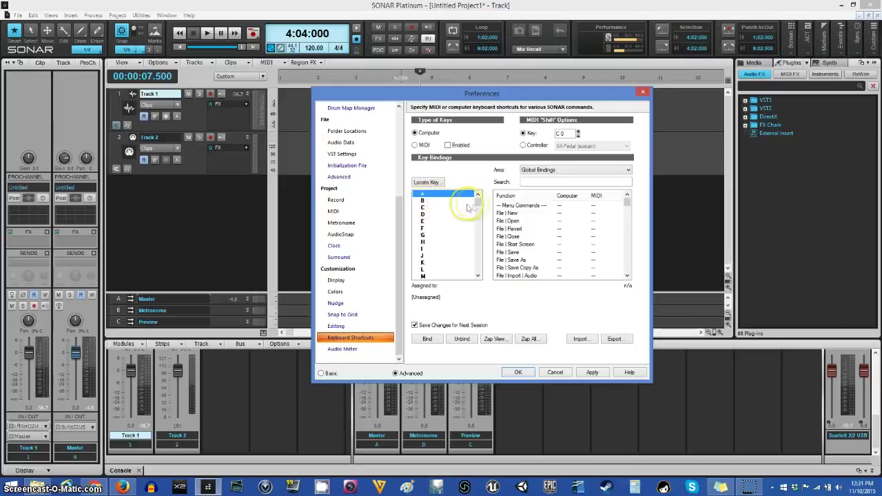
# Examine the commands assigned to the B, C and S keys, browse the Alt key combinations, and close the preferences without applying changes.
pyautogui.click(424, 201)
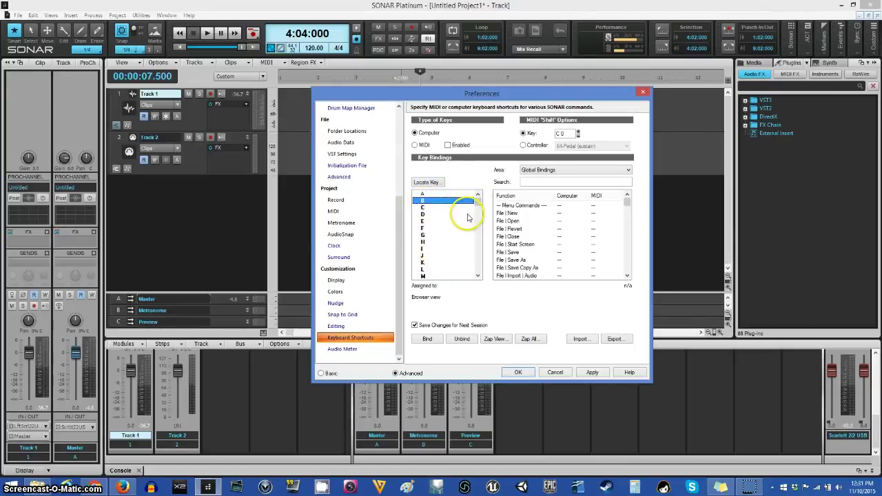
pyautogui.click(423, 207)
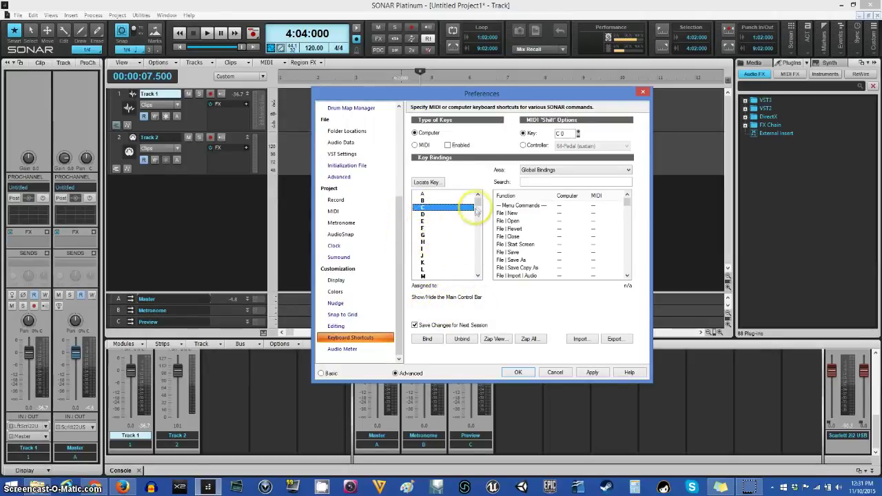
pyautogui.moveTo(478, 202); pyautogui.dragTo(479, 208)
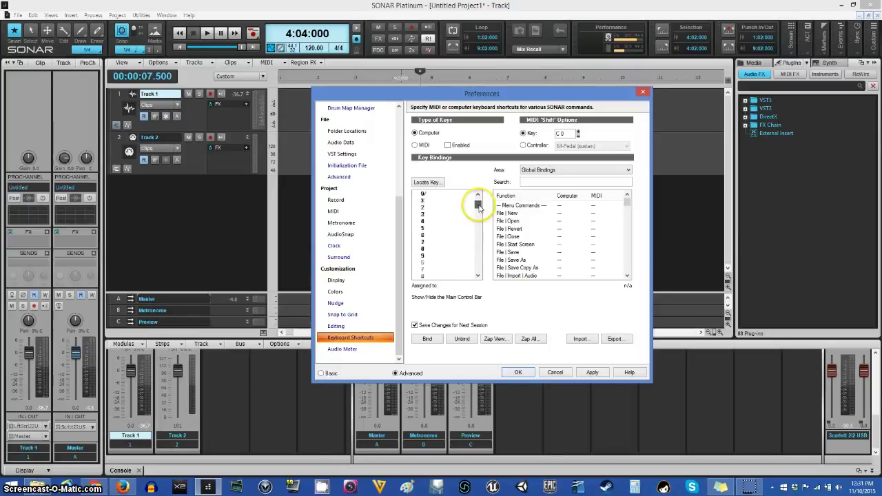
pyautogui.click(430, 255)
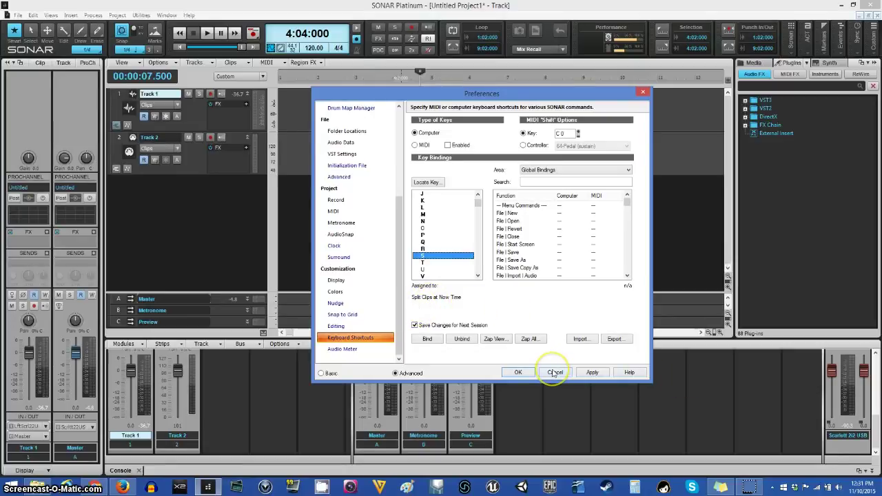
pyautogui.moveTo(477, 200); pyautogui.dragTo(485, 235)
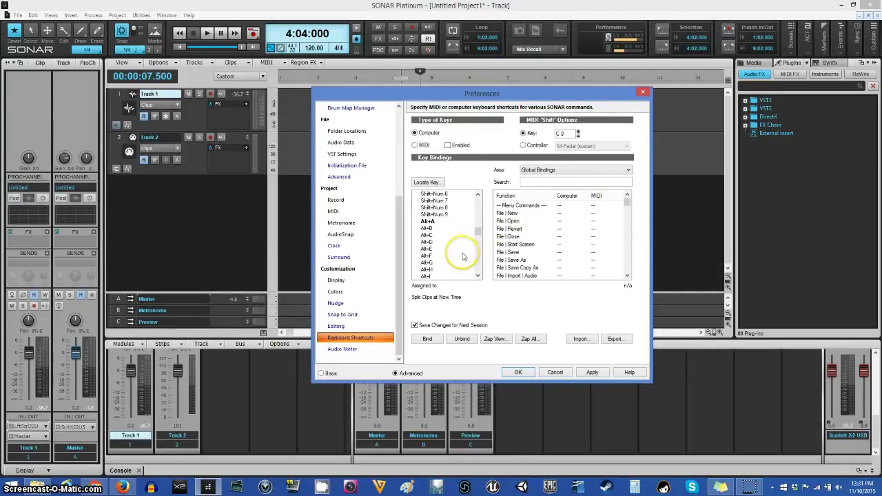
pyautogui.scroll(2, 461, 254)
pyautogui.moveTo(477, 235); pyautogui.dragTo(461, 254)
pyautogui.scroll(3, 460, 254)
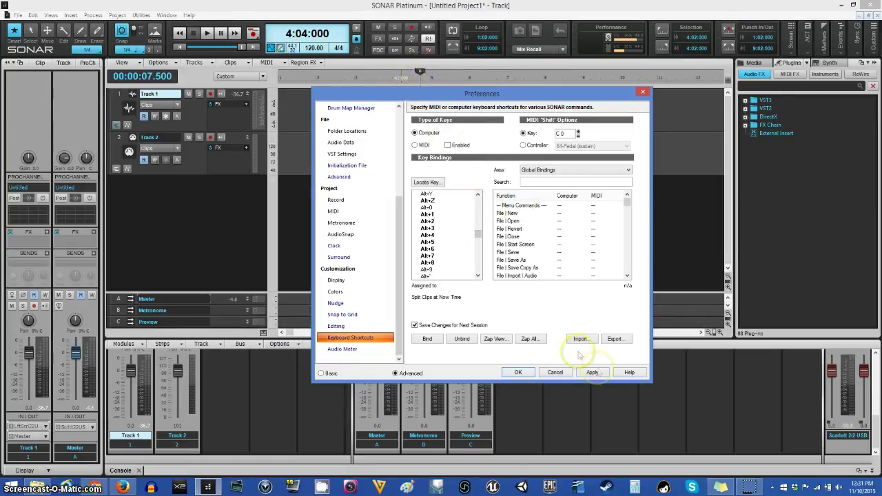
pyautogui.click(556, 373)
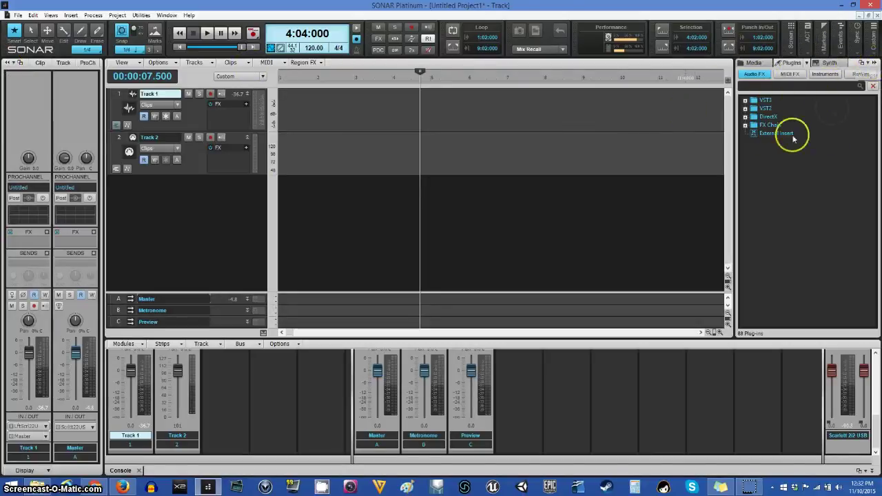
# Collapse the Browser and the Inspector to widen the track view.
pyautogui.click(873, 62)
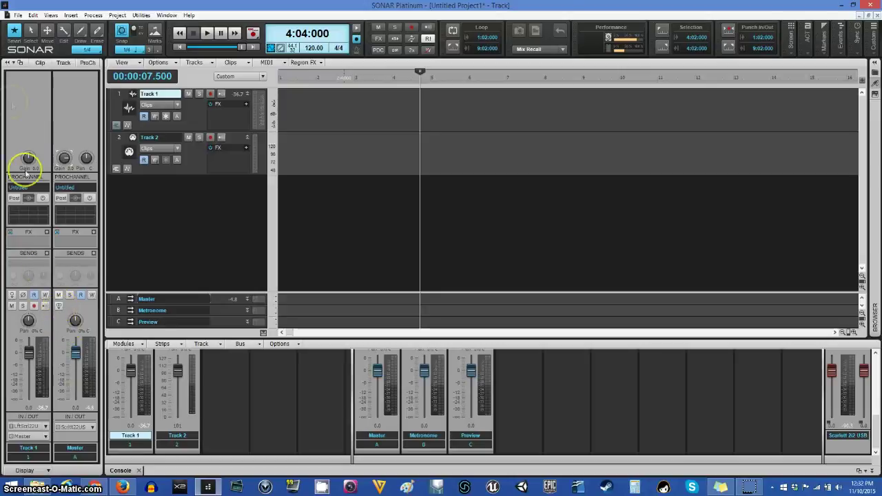
pyautogui.click(7, 63)
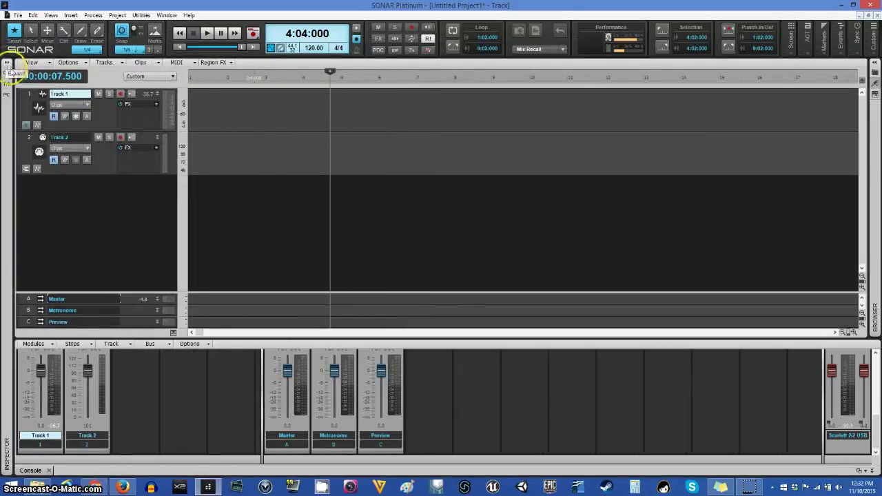
pyautogui.click(7, 62)
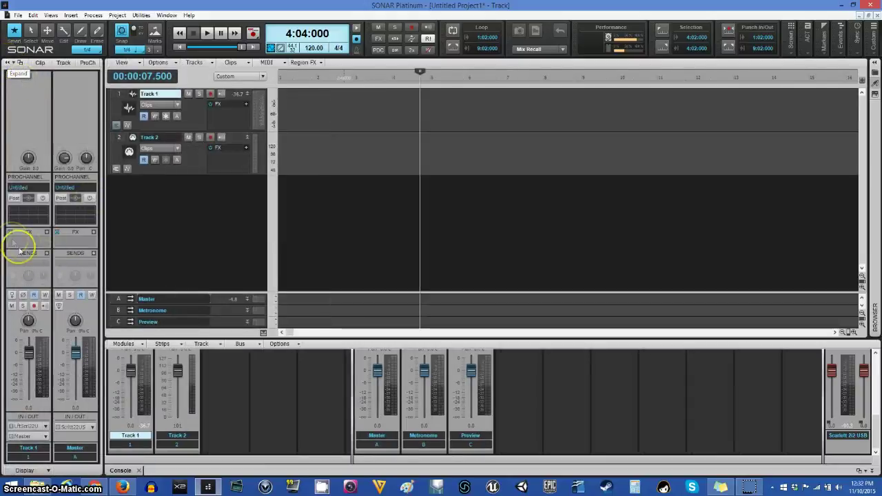
pyautogui.click(7, 63)
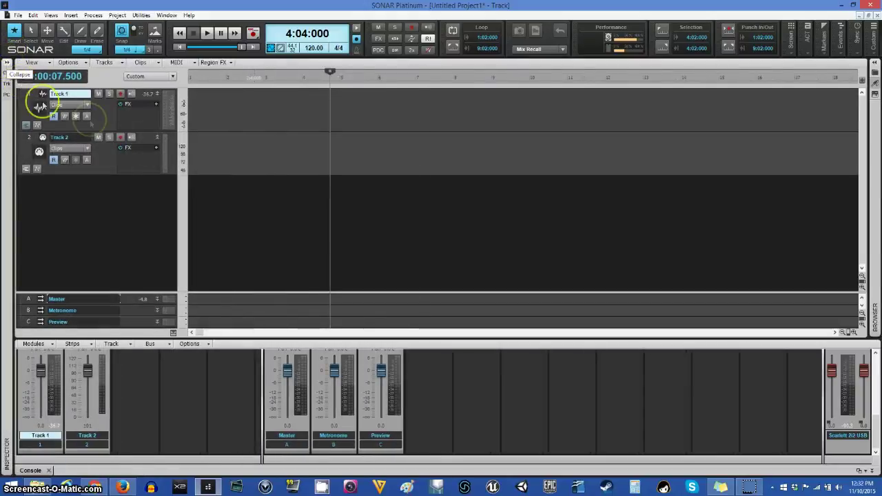
# Insert the VST3 dynamics effect OneKnob Pumper Mono on Track 1, skipping the unlicensed Waves plug-ins, and shift its window aside.
pyautogui.click(157, 106)
pyautogui.moveTo(196, 112)
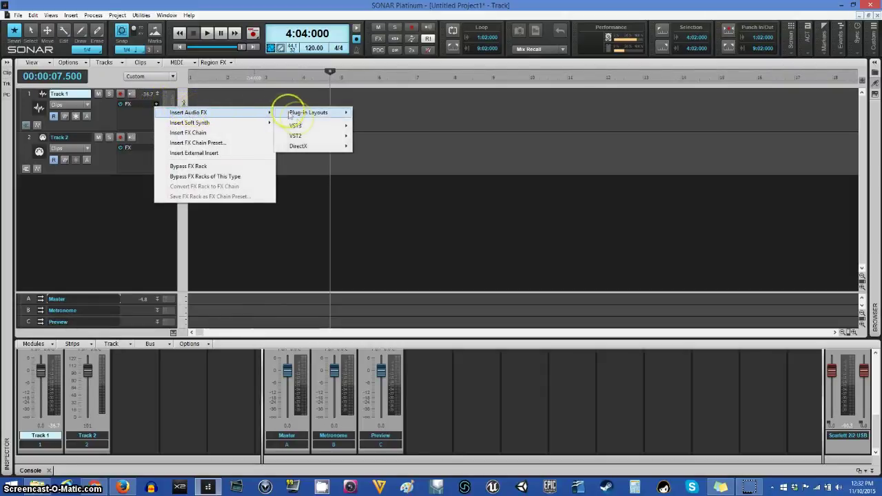
pyautogui.moveTo(335, 124)
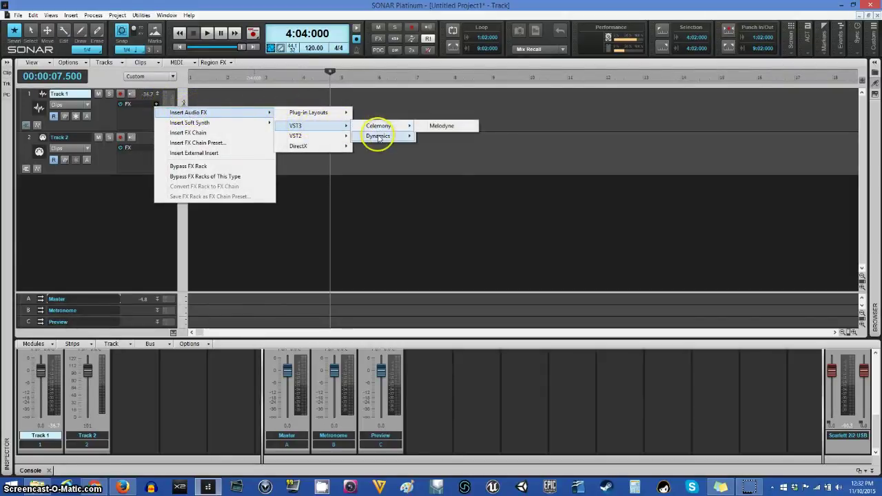
pyautogui.moveTo(380, 136)
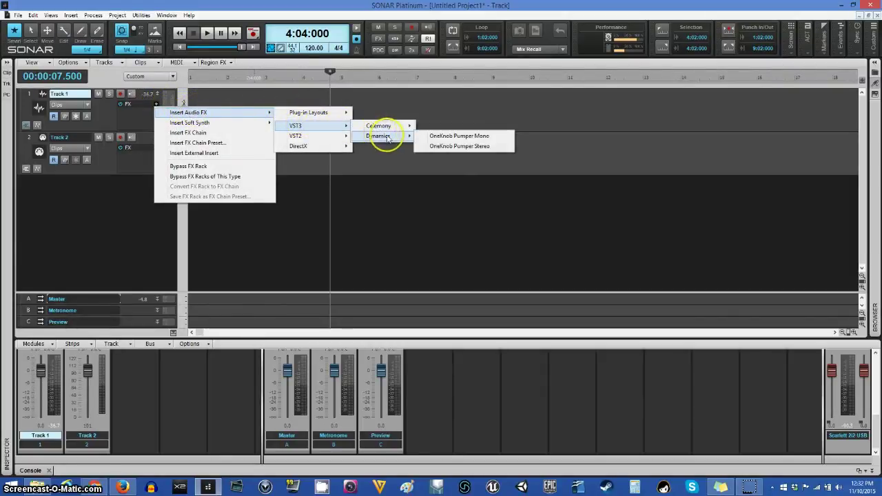
pyautogui.click(430, 136)
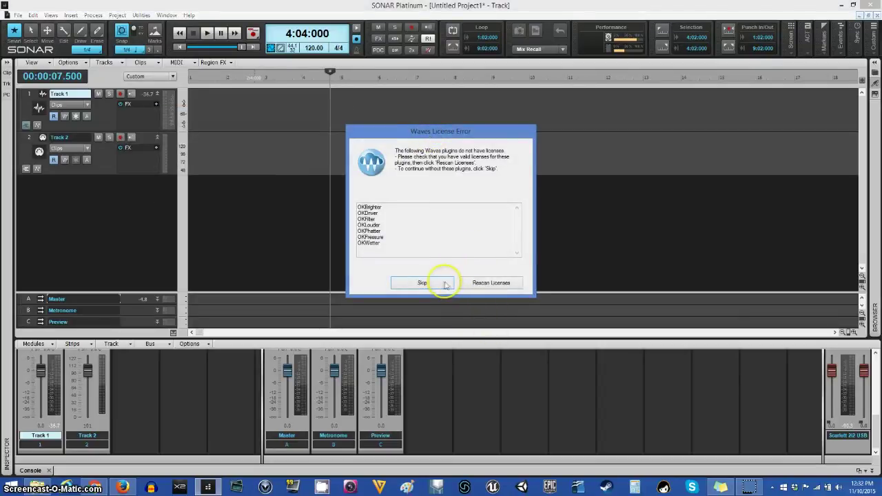
pyautogui.click(445, 285)
pyautogui.moveTo(144, 173); pyautogui.dragTo(410, 84)
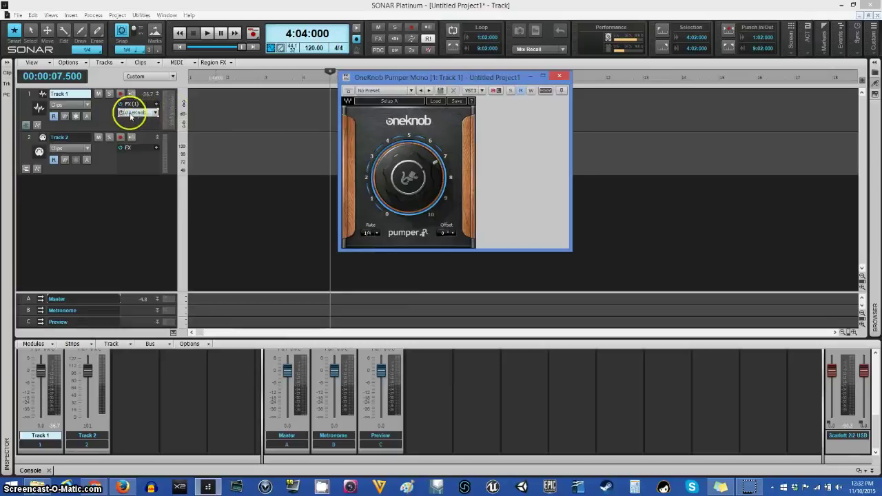
pyautogui.click(7, 64)
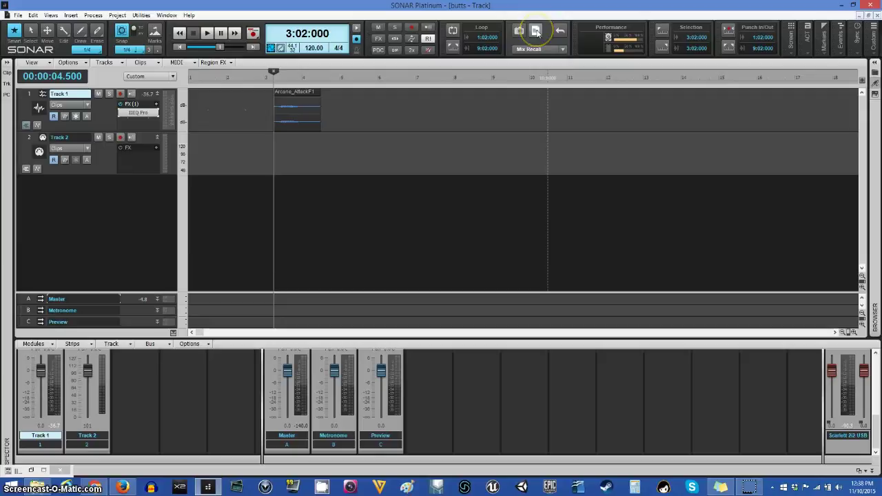
# Open IIEQ Pro on Track 1, add boosted peaks at about 51 Hz and 5801 Hz, and narrow both bands.
pyautogui.doubleClick(141, 113)
pyautogui.moveTo(274, 142); pyautogui.dragTo(671, 82)
pyautogui.moveTo(654, 133); pyautogui.dragTo(707, 139)
pyautogui.doubleClick(560, 174)
pyautogui.moveTo(560, 174); pyautogui.dragTo(538, 139)
pyautogui.scroll(5, 538, 141)
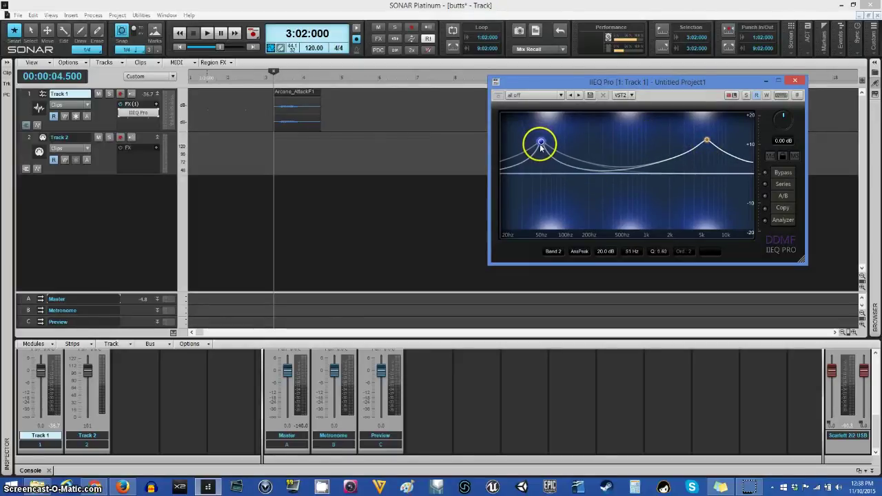
pyautogui.scroll(8, 704, 140)
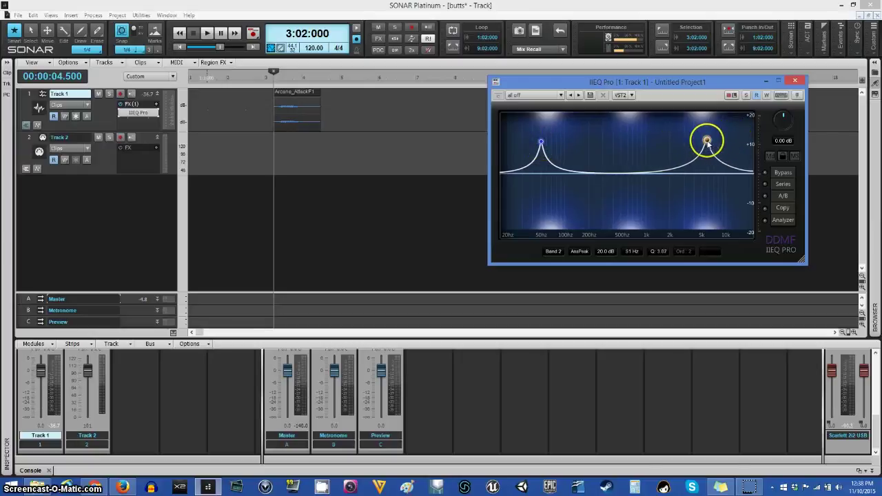
# Save the current mix as a new Mix Recall scene named Mix 1.
pyautogui.moveTo(651, 92); pyautogui.dragTo(529, 64)
pyautogui.click(536, 32)
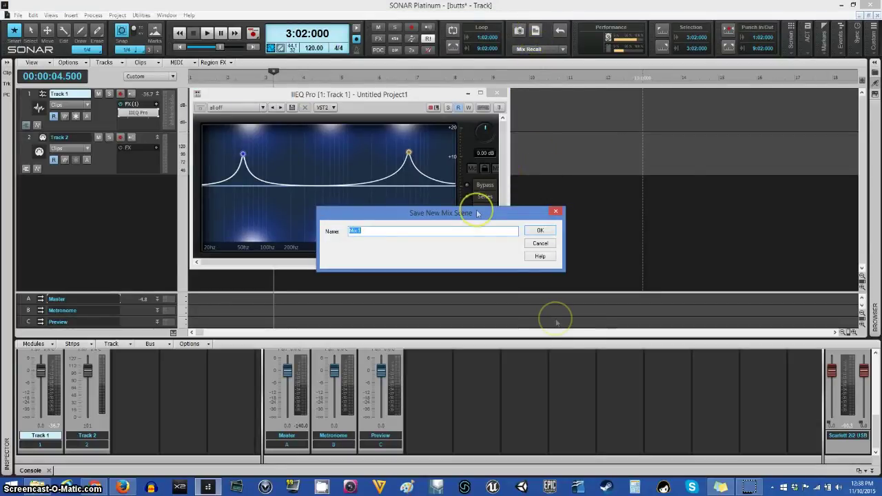
pyautogui.click(540, 232)
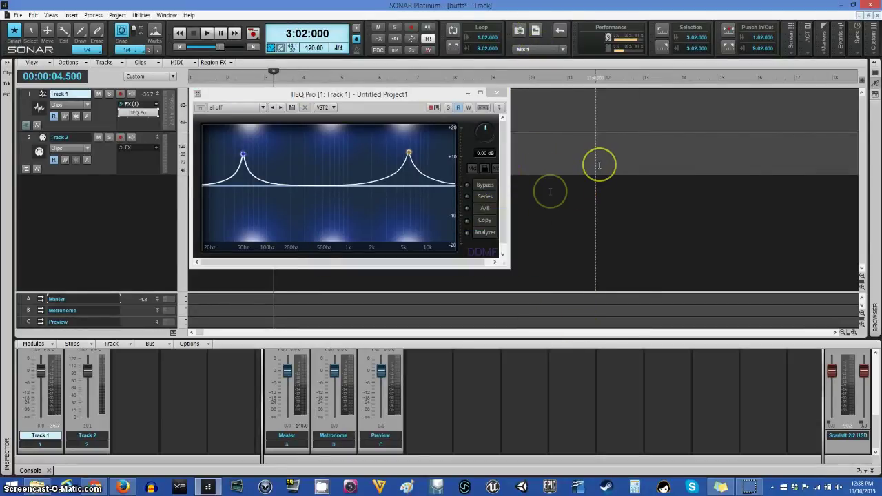
# Turn both IIEQ Pro peaks into cuts, placing them at about 350 Hz and 2.4 kHz.
pyautogui.moveTo(383, 96); pyautogui.dragTo(532, 108)
pyautogui.moveTo(565, 168); pyautogui.dragTo(533, 242)
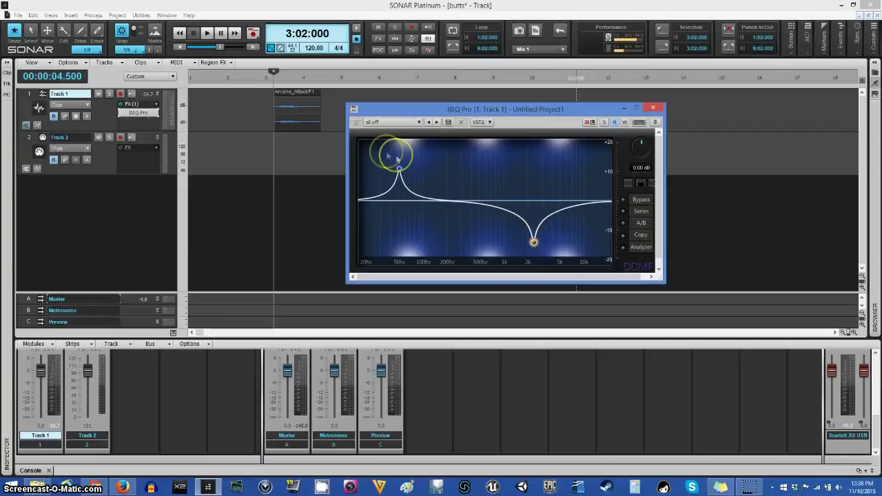
pyautogui.moveTo(404, 172); pyautogui.dragTo(467, 244)
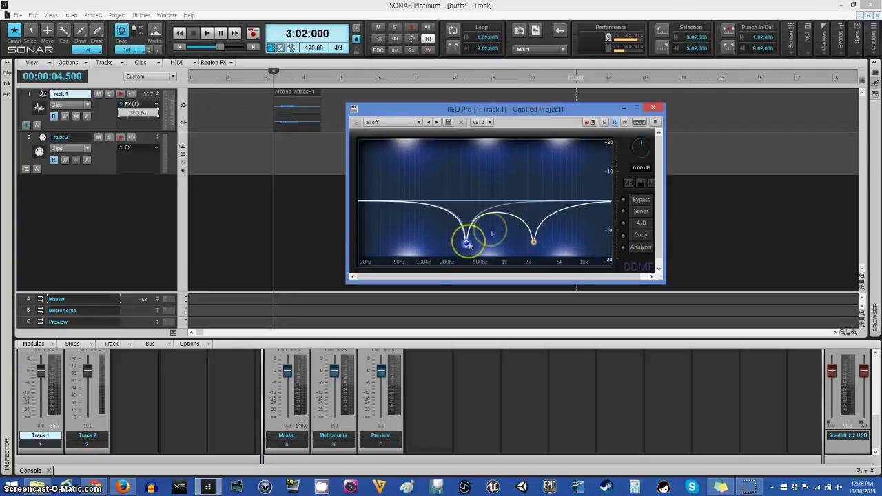
# Save the altered equalizer settings as a second Mix Recall scene named Mix 2.
pyautogui.click(535, 30)
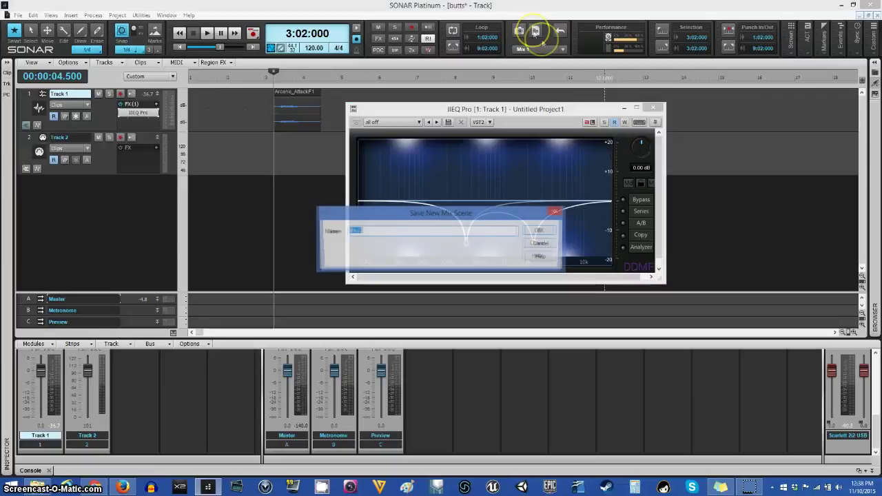
pyautogui.click(541, 232)
pyautogui.moveTo(528, 112); pyautogui.dragTo(393, 136)
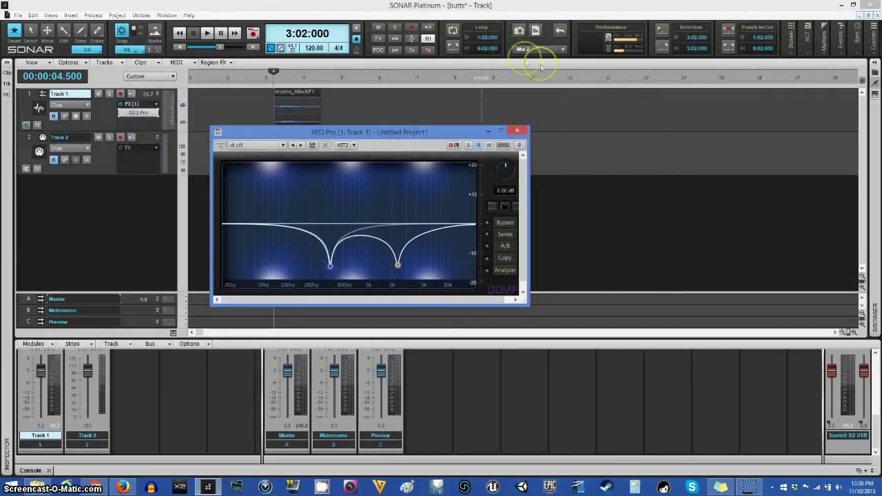
# Recall the Mix 1 scene and reopen IIEQ Pro on Track 1 to check its curve.
pyautogui.click(562, 50)
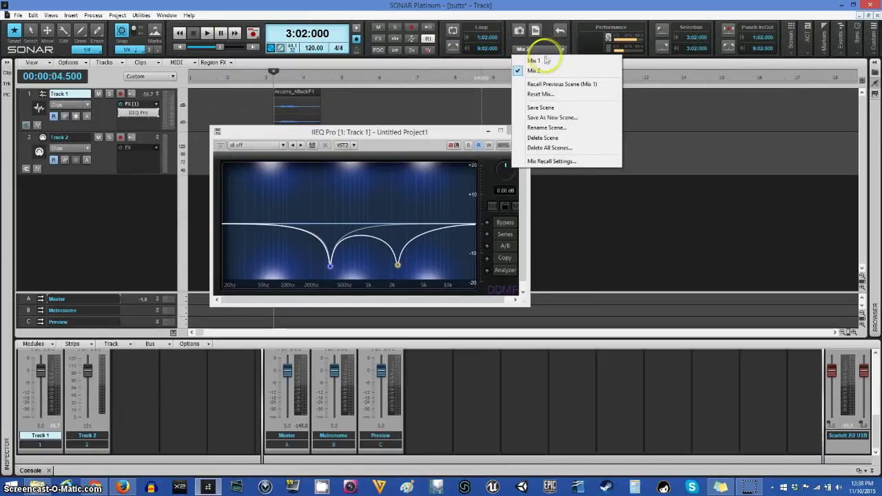
pyautogui.click(541, 62)
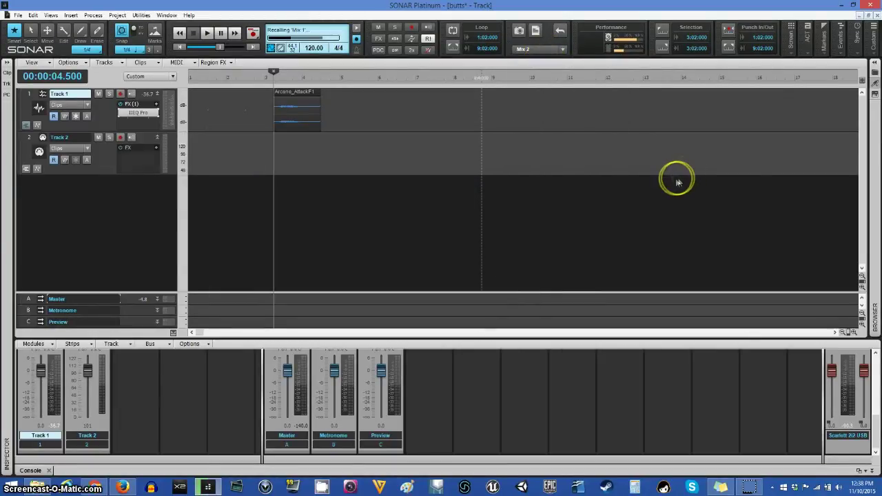
pyautogui.doubleClick(140, 112)
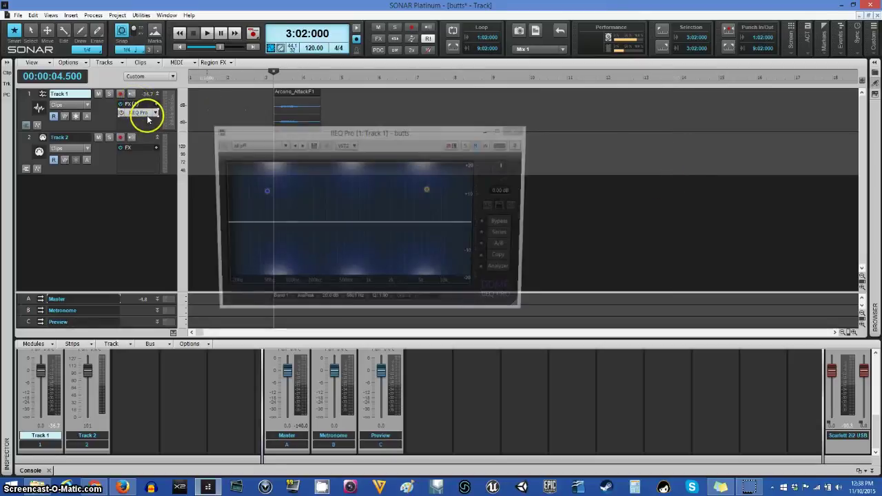
pyautogui.moveTo(375, 132); pyautogui.dragTo(544, 120)
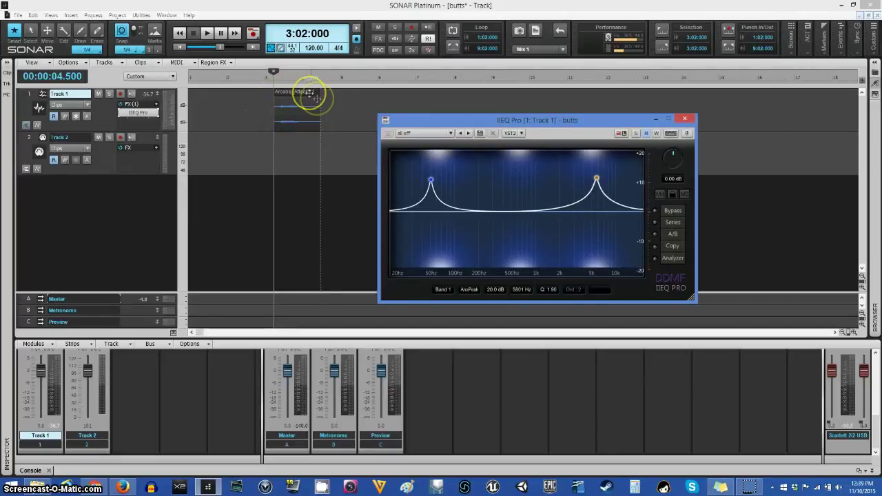
pyautogui.moveTo(538, 123); pyautogui.dragTo(602, 81)
pyautogui.click(123, 114)
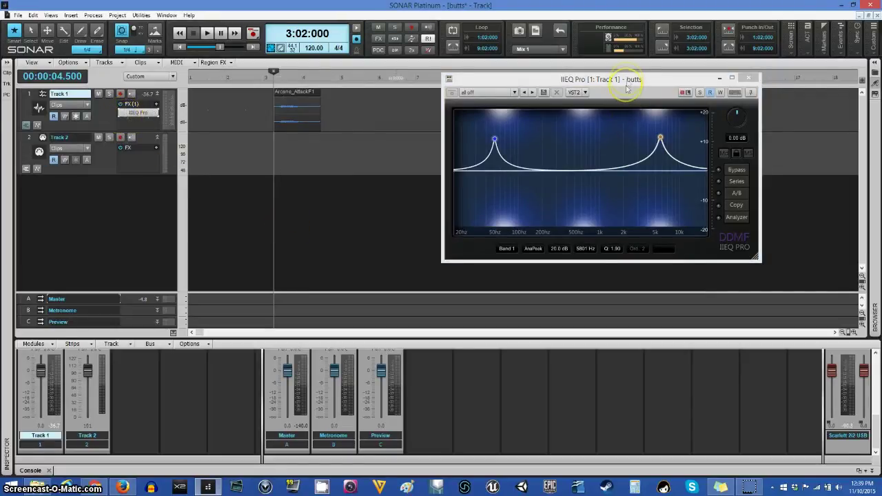
pyautogui.moveTo(628, 80); pyautogui.dragTo(550, 117)
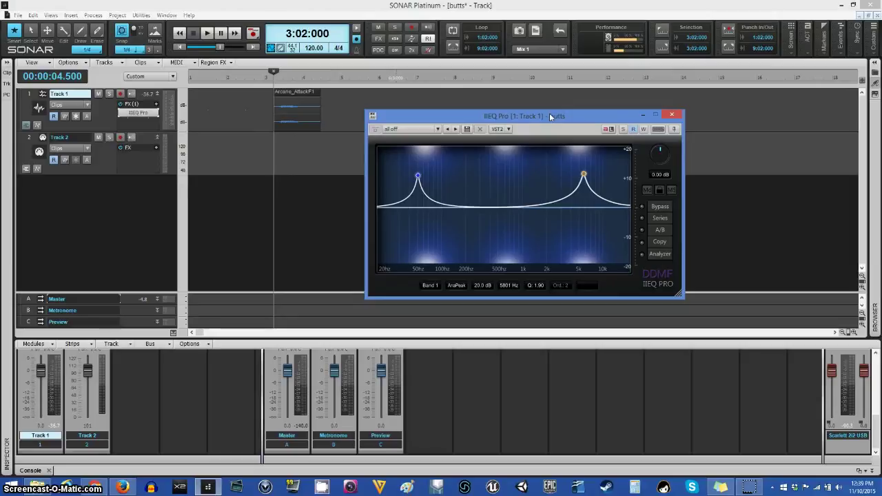
pyautogui.click(550, 115)
pyautogui.moveTo(553, 121); pyautogui.dragTo(602, 81)
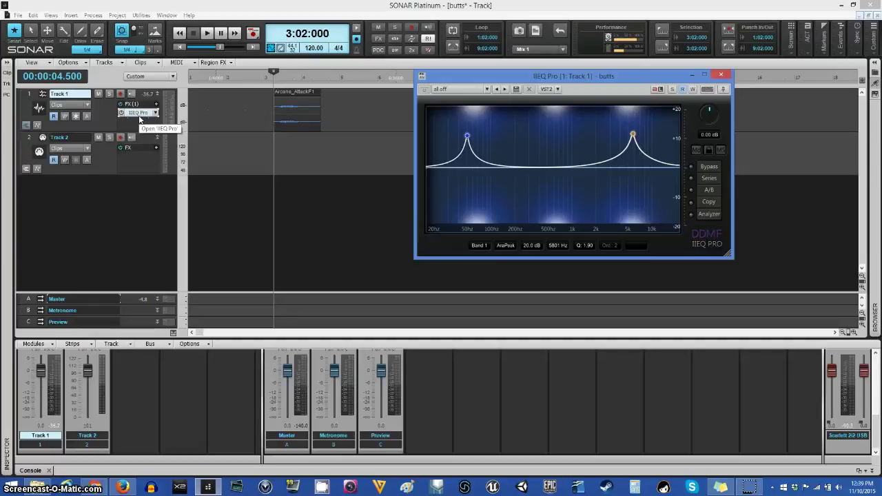
# Review the Mix Recall scene options without choosing one, and close the IIEQ Pro window.
pyautogui.click(542, 48)
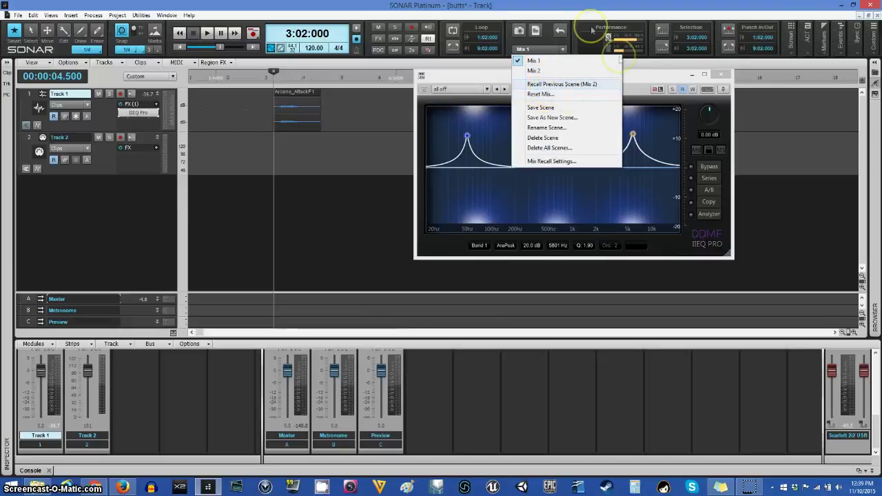
pyautogui.click(632, 129)
pyautogui.moveTo(612, 85); pyautogui.dragTo(546, 86)
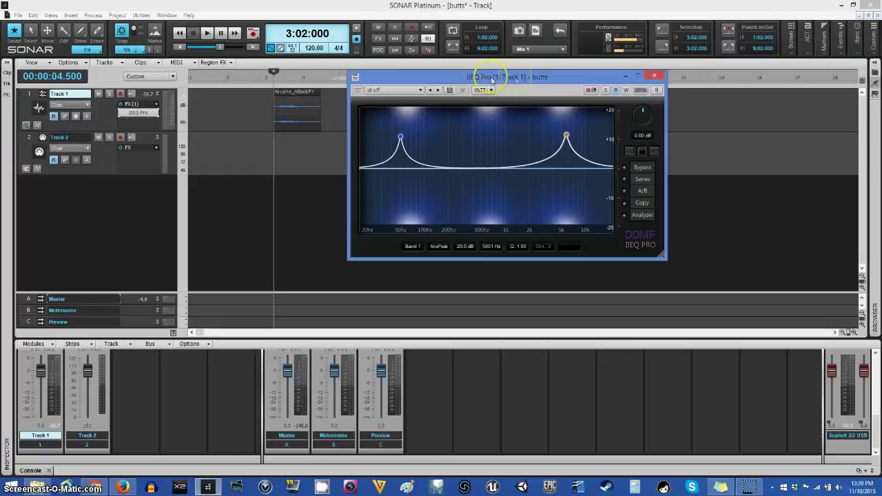
pyautogui.click(654, 75)
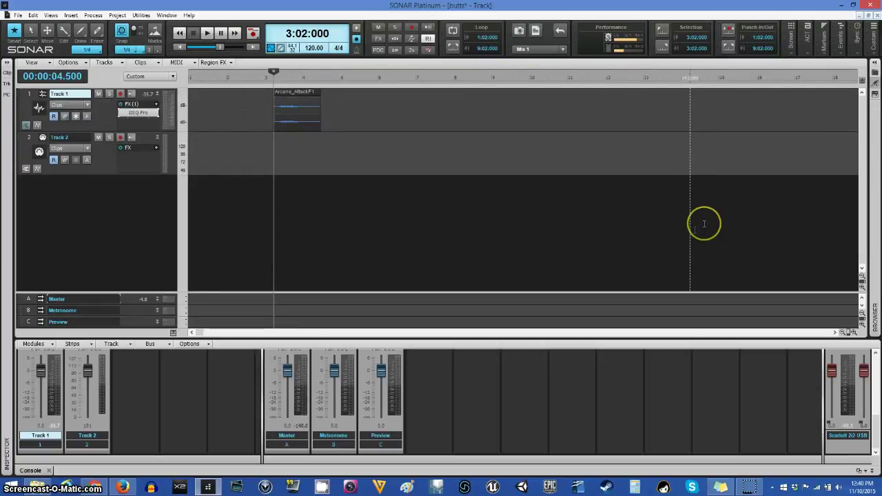
# Switch to screenset 2, look through another screenset layout, and return to the Main Screenset.
pyautogui.click(787, 43)
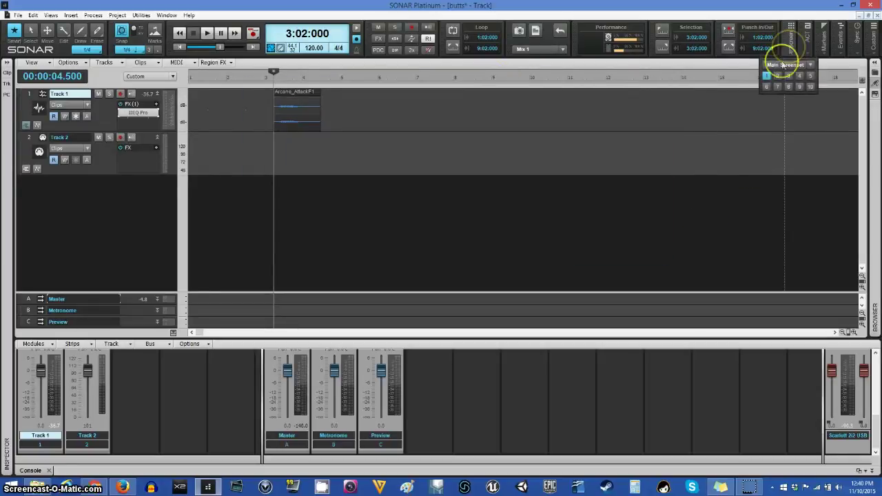
pyautogui.click(778, 76)
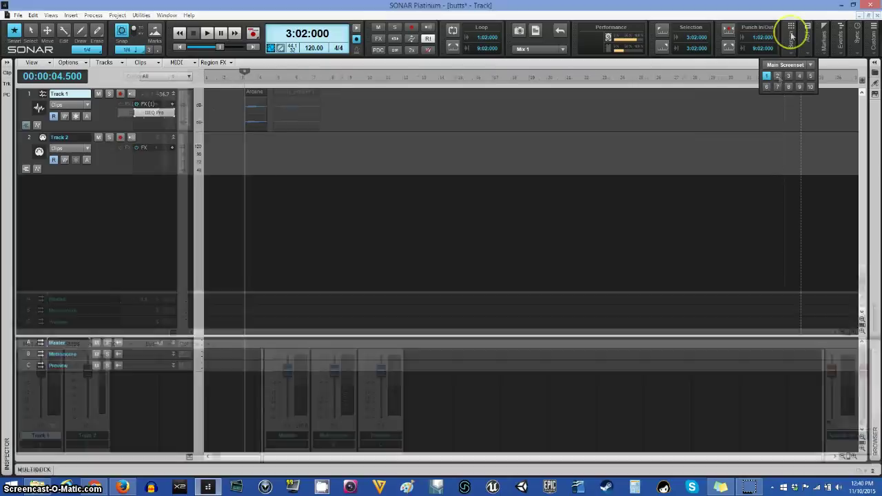
pyautogui.click(714, 210)
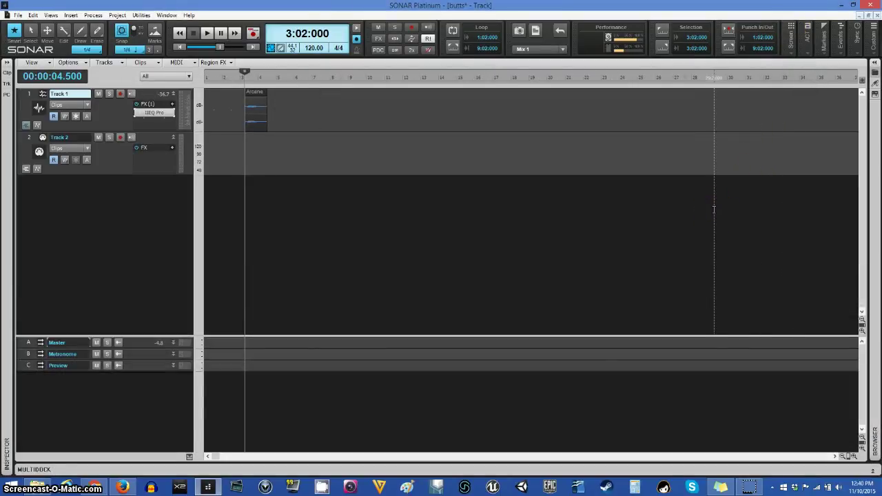
pyautogui.click(691, 205)
pyautogui.press('1')
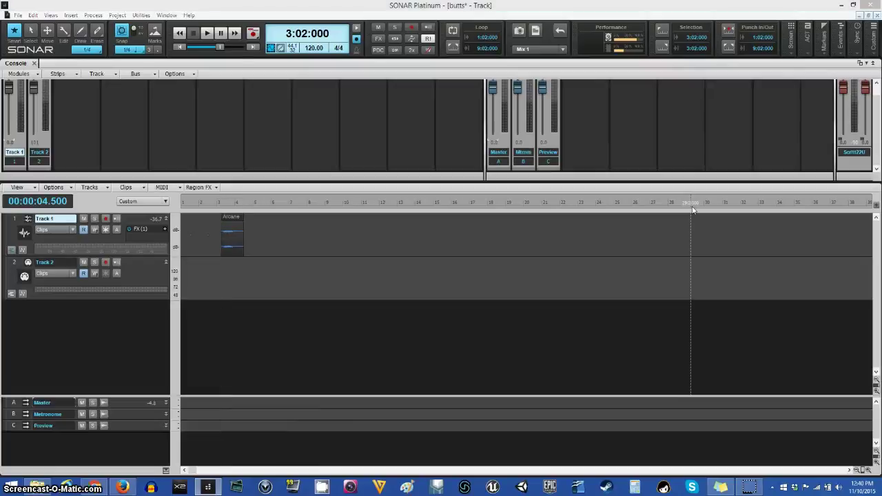
pyautogui.press('2')
# Open the Piano Roll View for Track 1 and enlarge its docked pane to show more note rows.
pyautogui.click(50, 14)
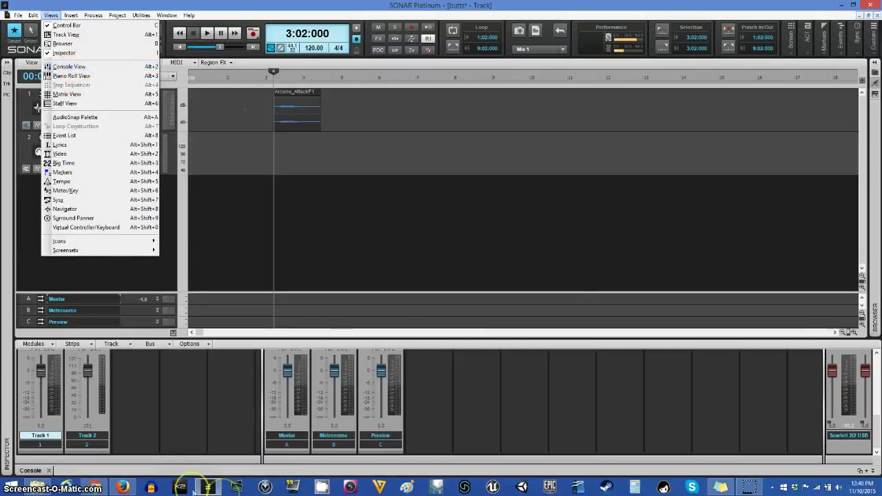
pyautogui.click(71, 76)
pyautogui.moveTo(331, 337); pyautogui.dragTo(321, 210)
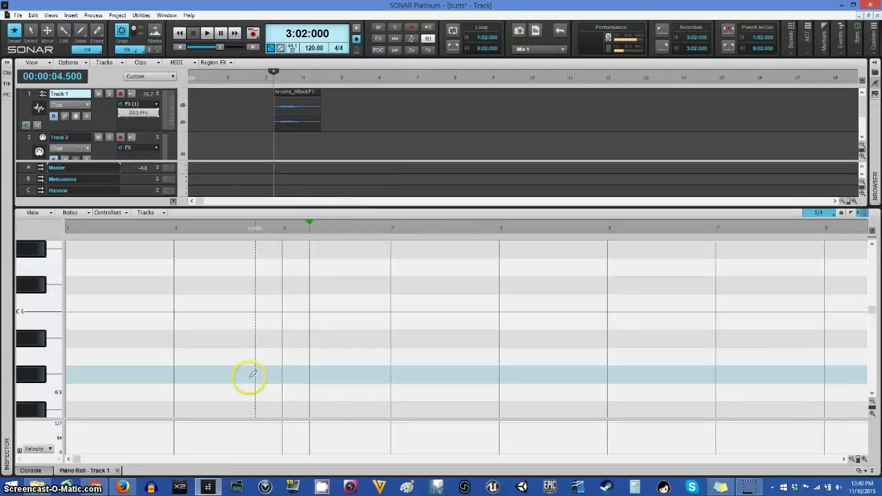
pyautogui.scroll(2, 137, 338)
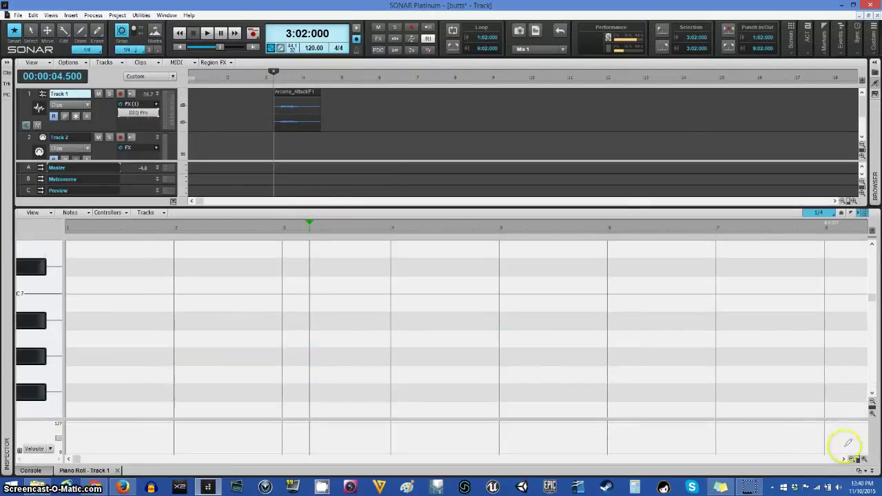
pyautogui.click(871, 404)
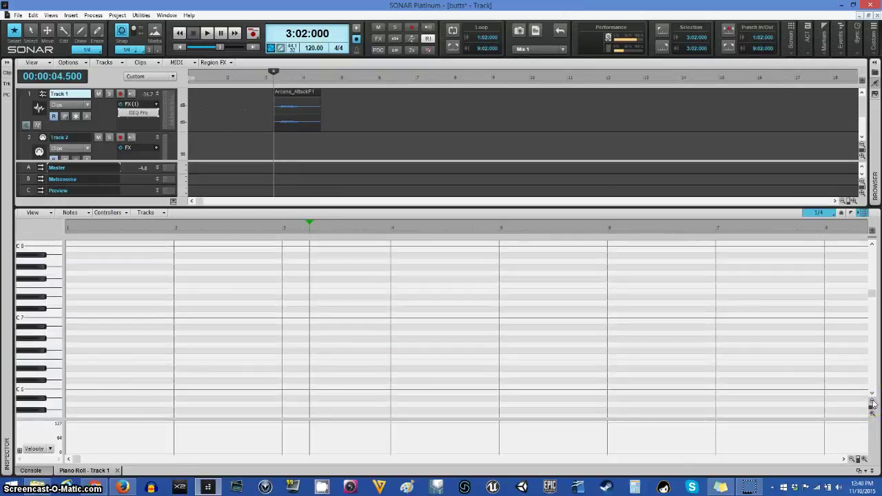
# Add a MIDI track as Track 3, increase its height to show its controls, and select the track.
pyautogui.doubleClick(134, 148)
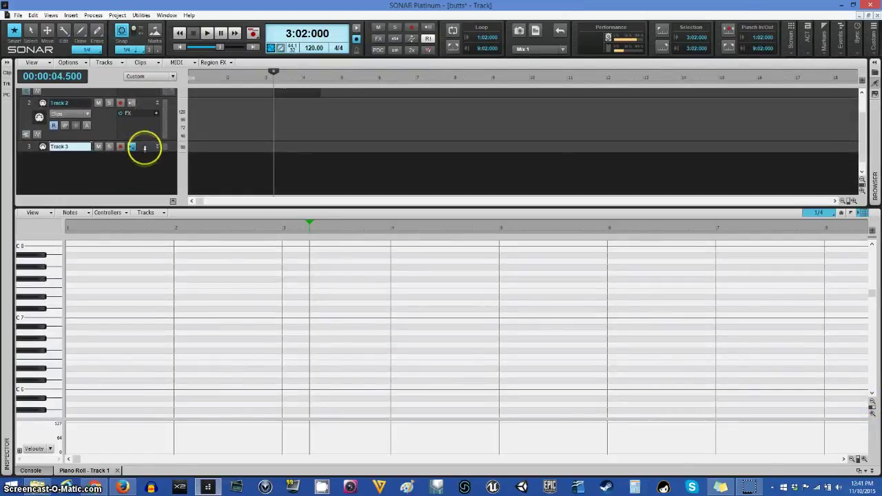
pyautogui.moveTo(145, 150); pyautogui.dragTo(144, 173)
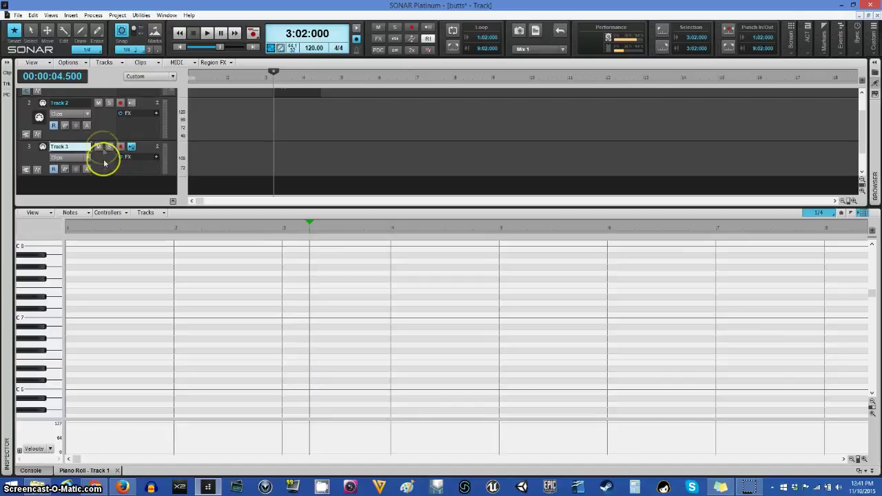
pyautogui.click(29, 147)
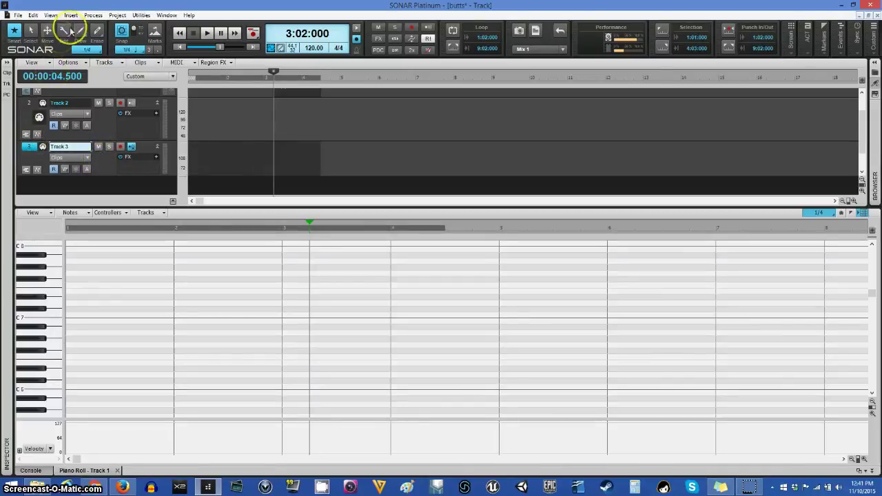
# Open the Step Sequencer for Track 3 and enter notes on the A3, G#3, G3 and F3 rows.
pyautogui.click(52, 15)
pyautogui.click(67, 79)
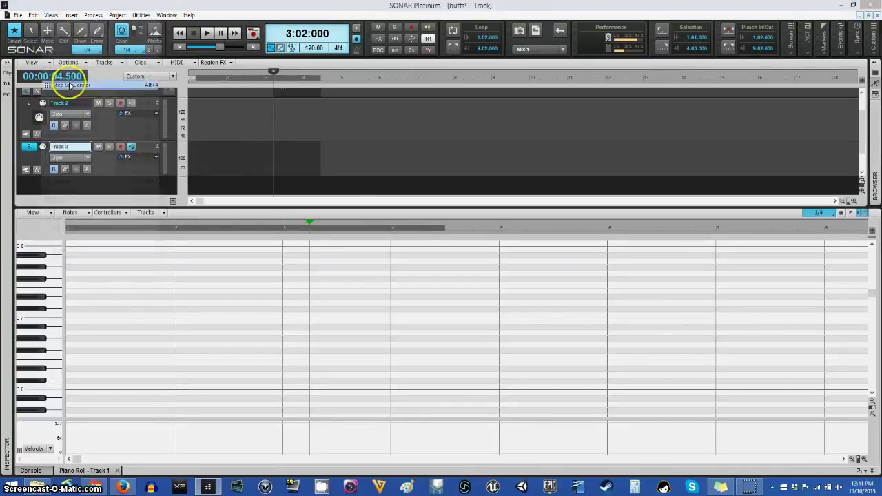
pyautogui.click(149, 279)
pyautogui.click(172, 293)
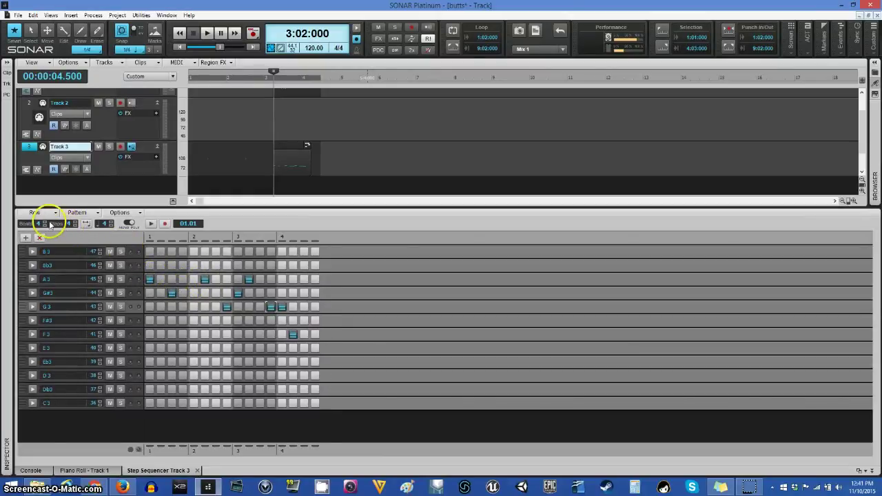
# Set the step pattern to 6 beats with 7 steps per beat and add more notes in beats 4 to 6.
pyautogui.click(47, 222)
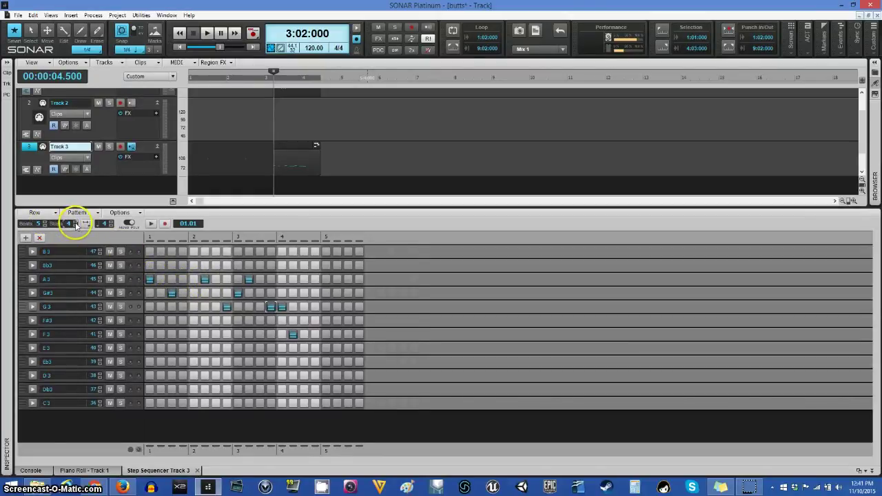
pyautogui.click(76, 225)
pyautogui.click(77, 226)
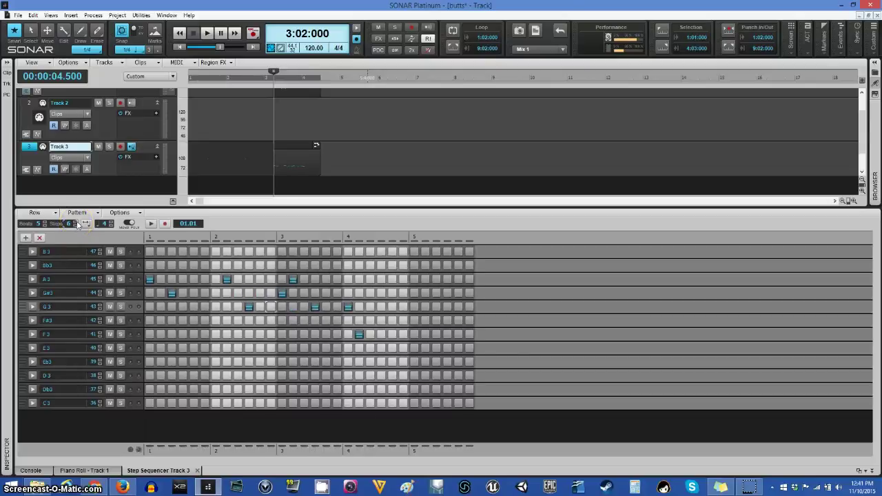
pyautogui.click(78, 225)
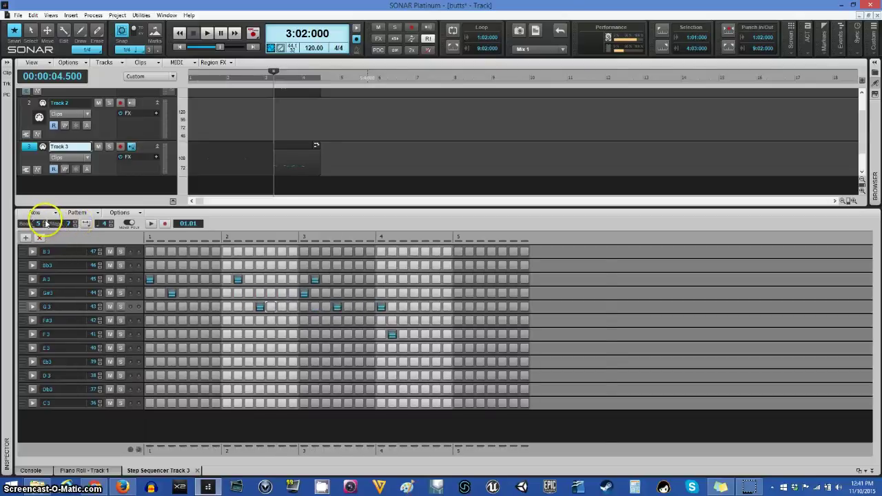
pyautogui.click(45, 223)
pyautogui.click(435, 320)
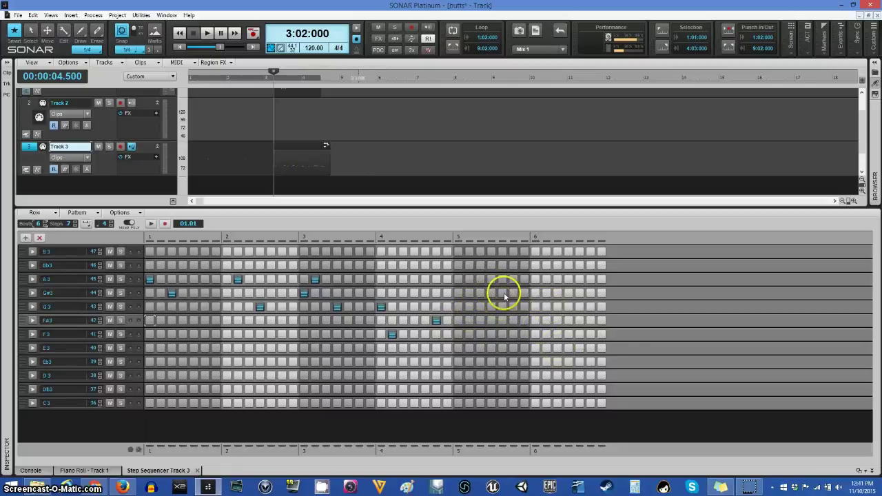
pyautogui.moveTo(503, 296); pyautogui.dragTo(552, 287)
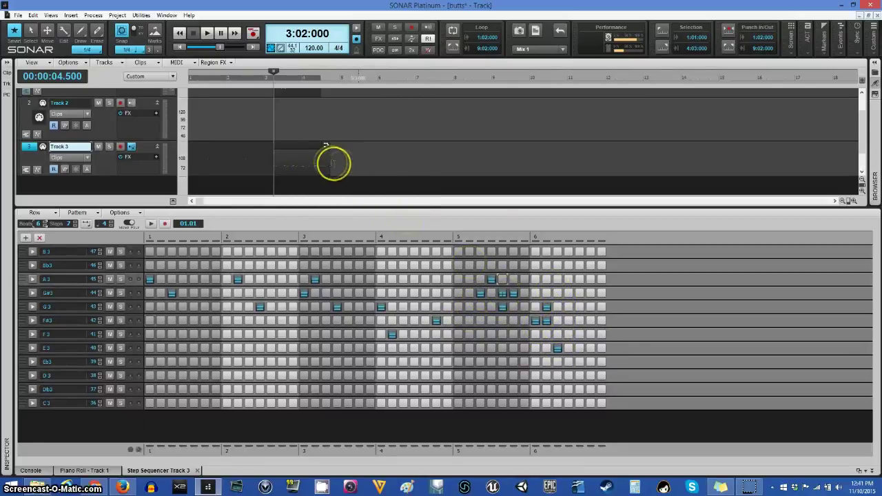
# Stretch the Track 3 pattern clip to about measure 11 and shorten it again, and delete the clip.
pyautogui.moveTo(326, 161); pyautogui.dragTo(575, 162)
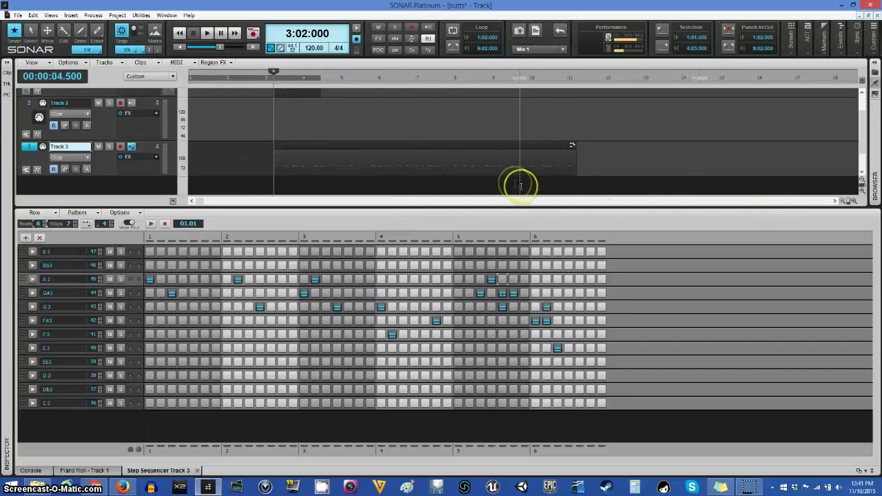
pyautogui.moveTo(575, 163); pyautogui.dragTo(321, 159)
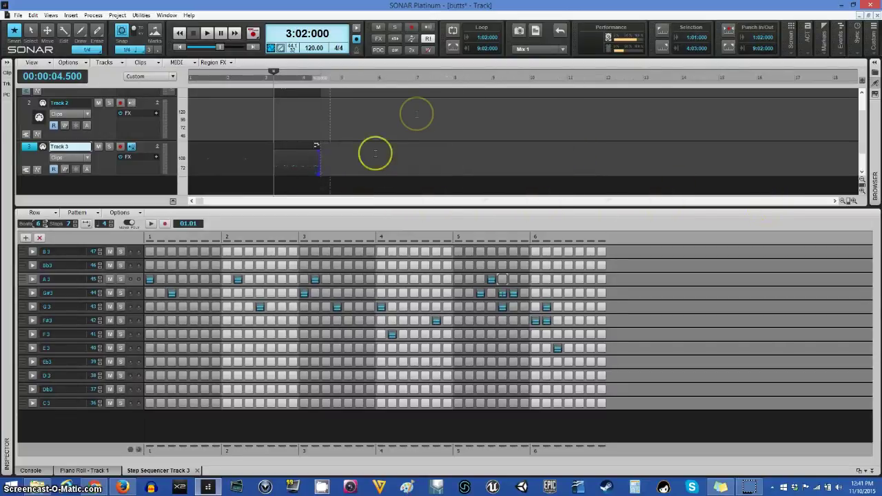
pyautogui.press('Delete')
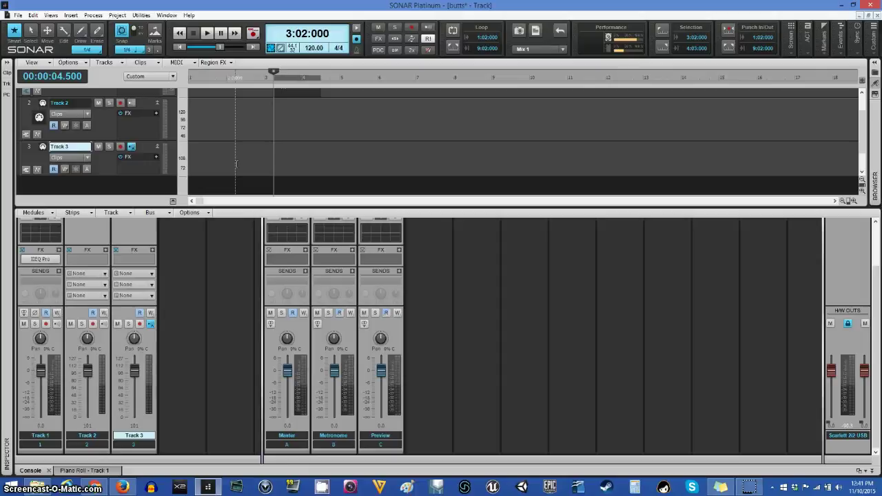
# Move the now time to 2:01:000 and look through the list of available views without opening one.
pyautogui.click(222, 132)
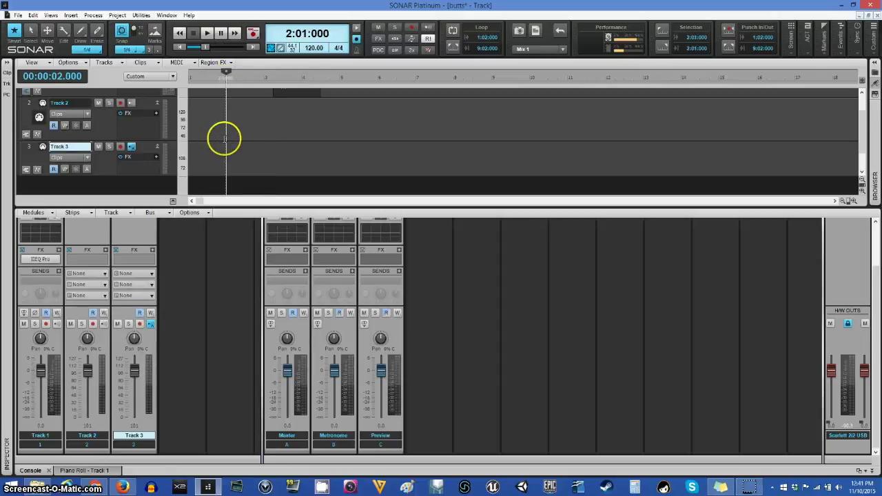
pyautogui.scroll(1, 223, 137)
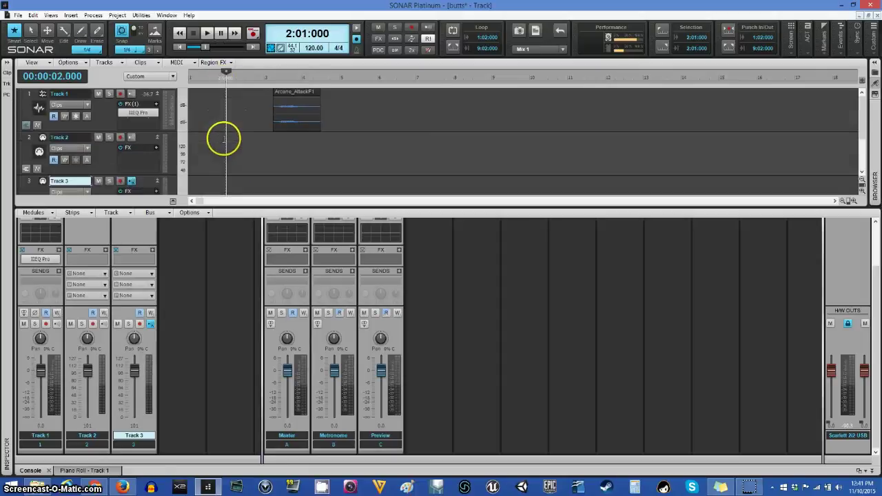
pyautogui.click(51, 14)
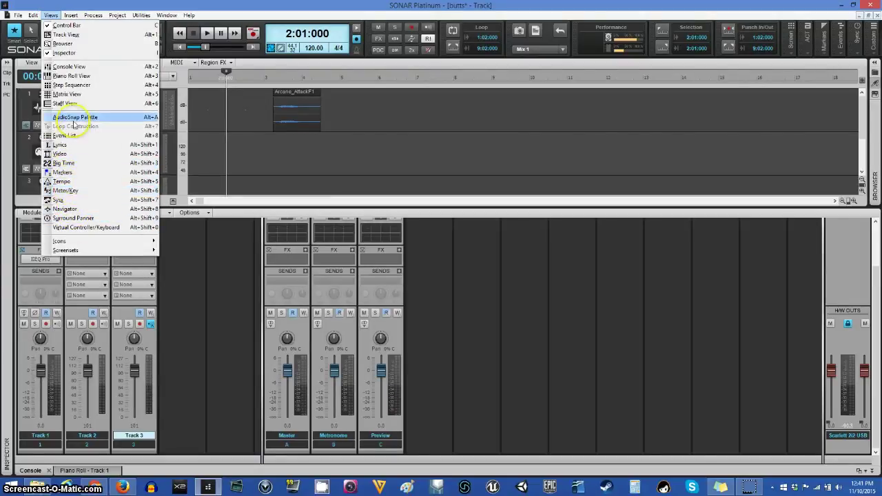
pyautogui.click(237, 12)
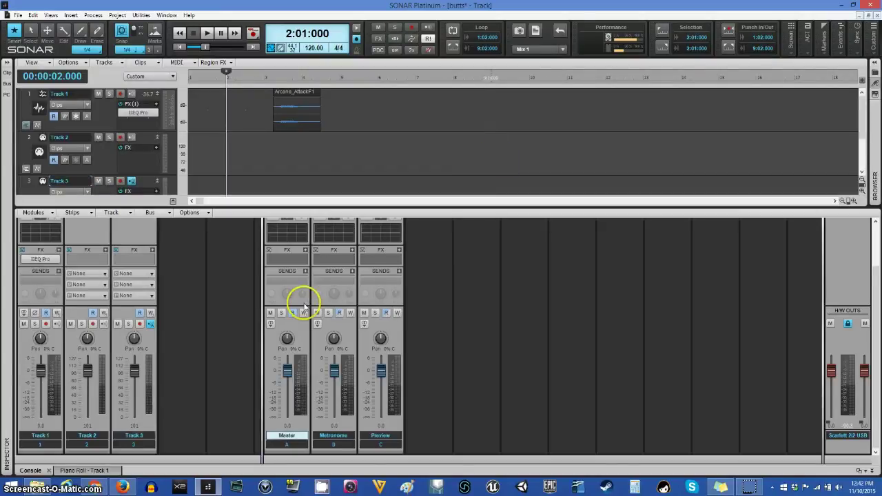
# Expand and collapse the Inspector, and enlarge the track pane until all three tracks show in full.
pyautogui.scroll(3, 304, 298)
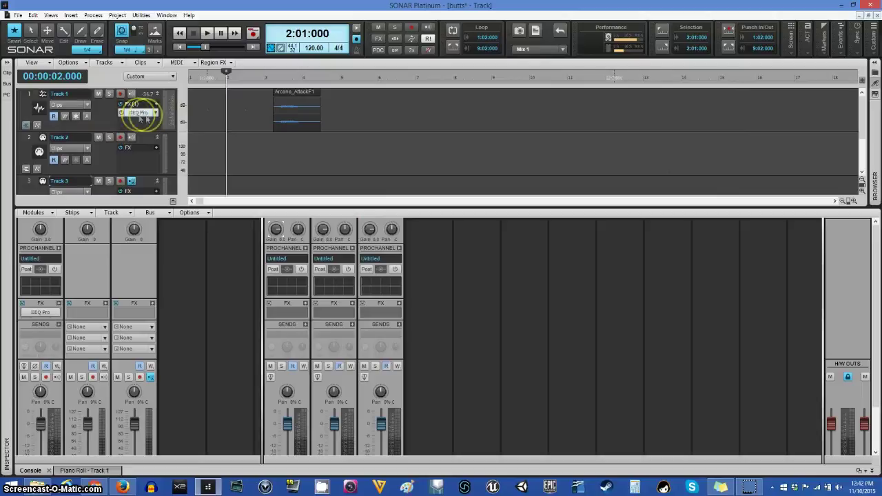
pyautogui.click(7, 64)
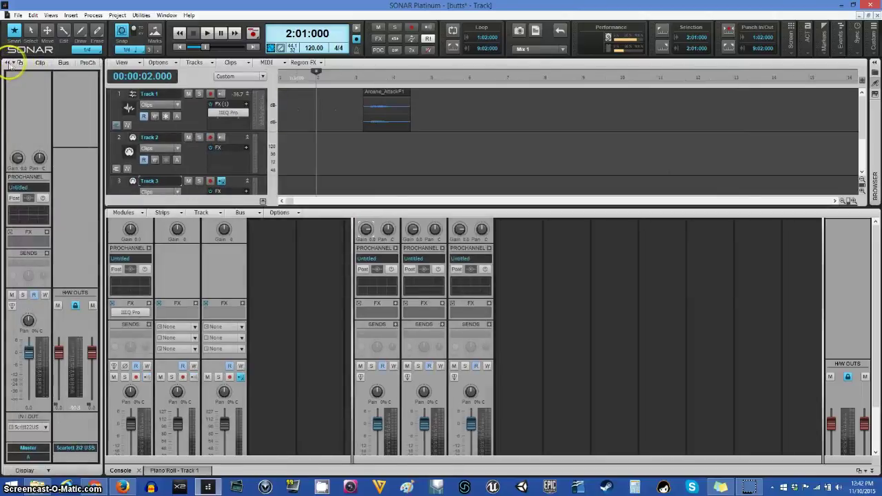
pyautogui.click(7, 64)
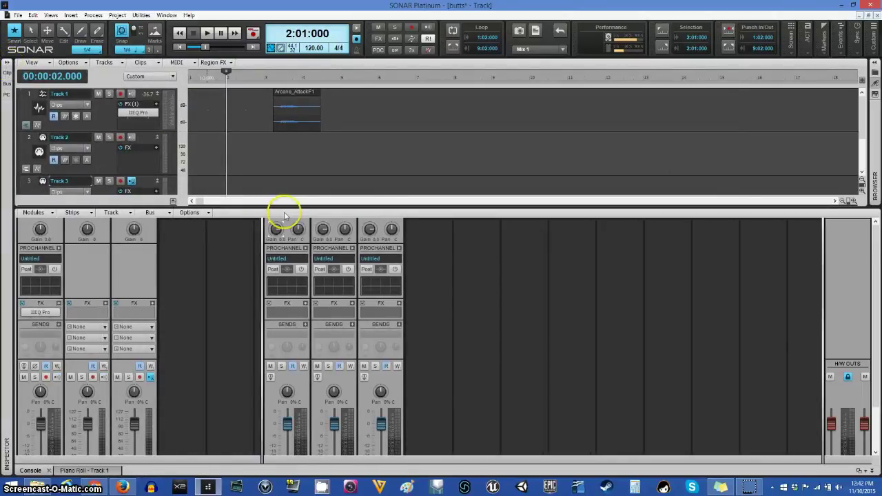
pyautogui.moveTo(285, 206); pyautogui.dragTo(303, 304)
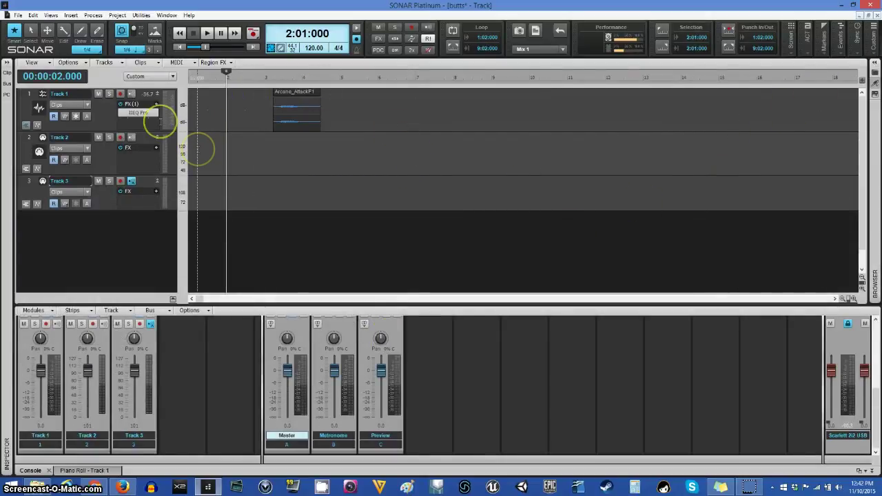
# Review the Region FX options, including the Melodyne commands, without applying any.
pyautogui.click(219, 62)
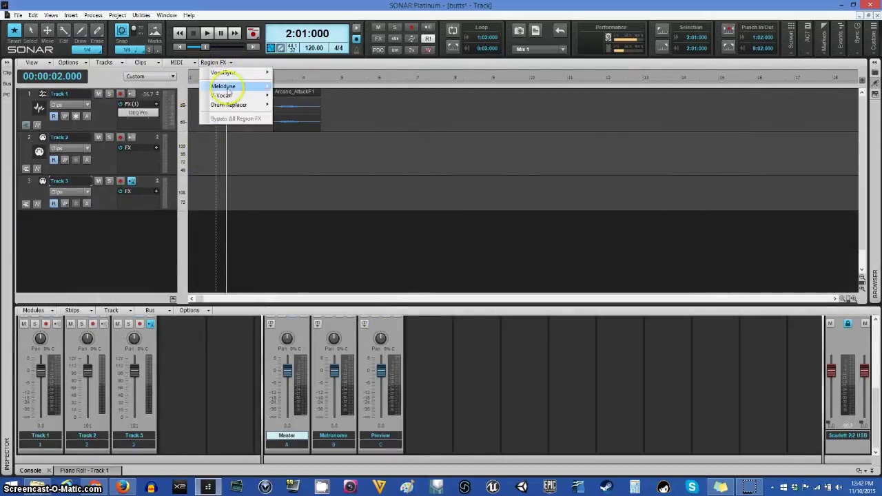
pyautogui.moveTo(228, 88)
pyautogui.moveTo(233, 107)
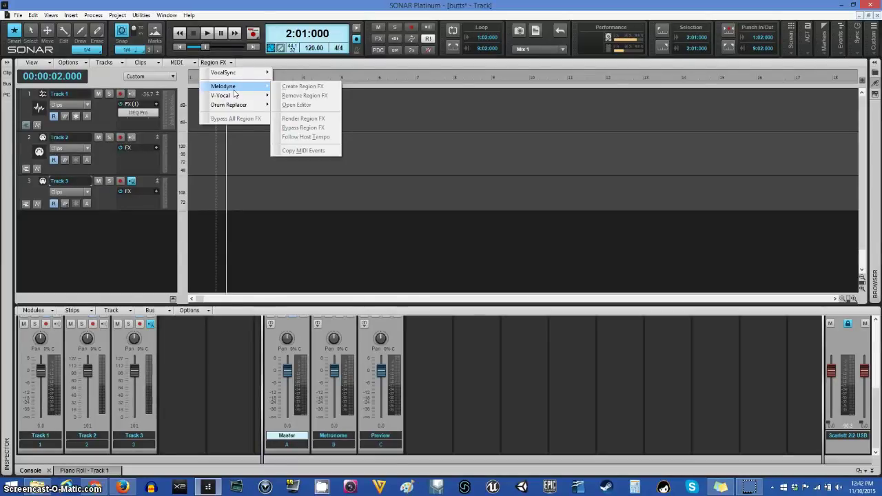
pyautogui.click(492, 143)
pyautogui.click(393, 11)
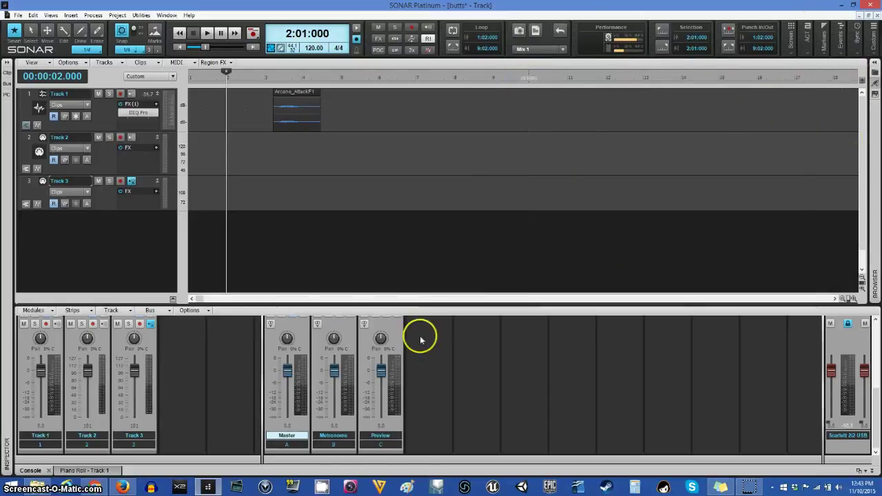
# Enlarge the console pane slightly and show Track 1's ProChannel in the expanded Inspector.
pyautogui.moveTo(398, 304); pyautogui.dragTo(396, 278)
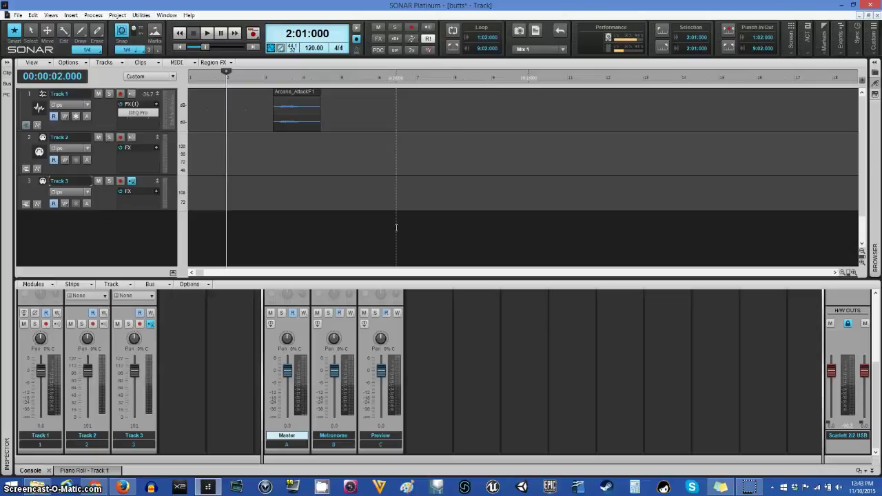
pyautogui.click(8, 64)
pyautogui.click(86, 63)
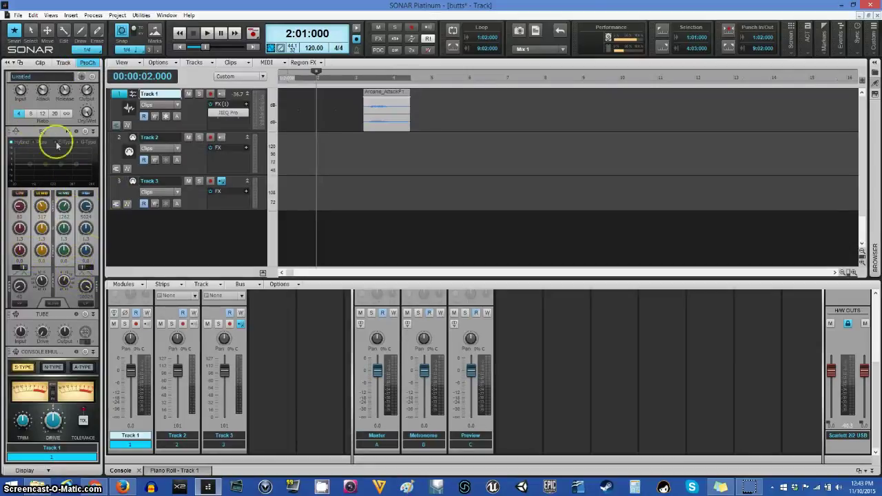
# Add the BREVERB 2 module to Track 1's ProChannel and return the Inspector to the channel strips.
pyautogui.click(82, 77)
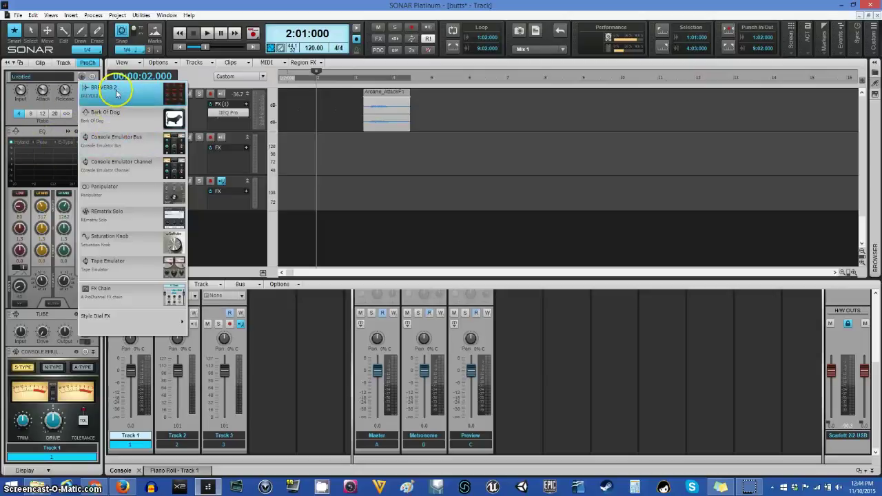
pyautogui.click(117, 93)
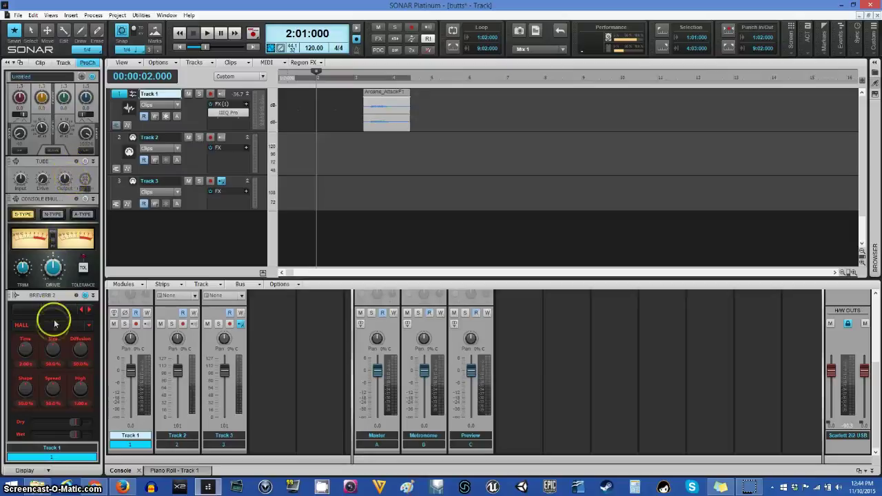
pyautogui.scroll(3, 55, 369)
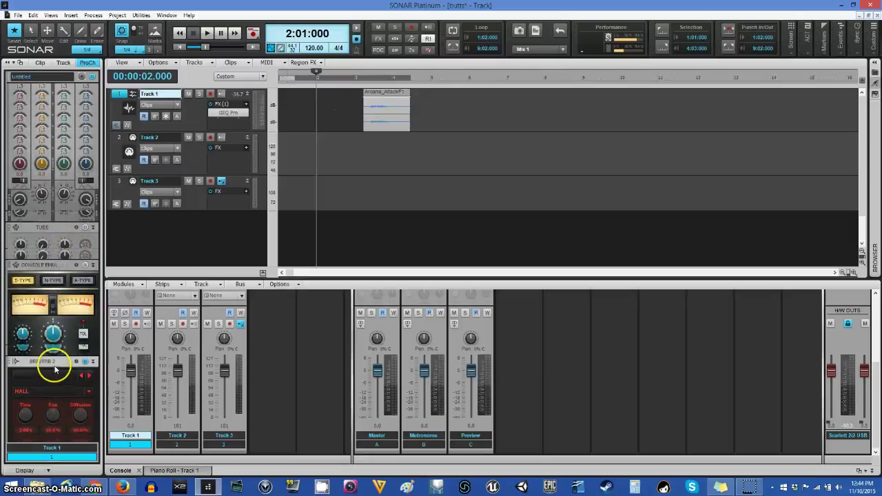
pyautogui.scroll(-3, 51, 305)
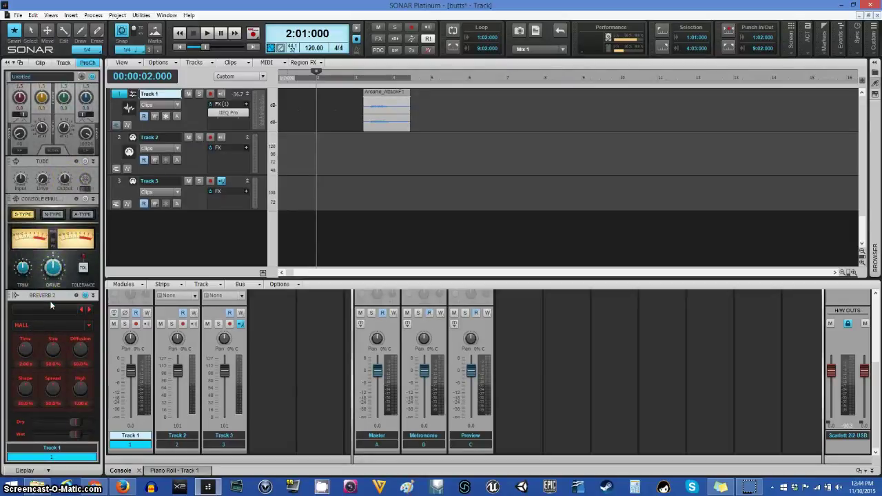
pyautogui.scroll(5, 51, 305)
pyautogui.click(87, 62)
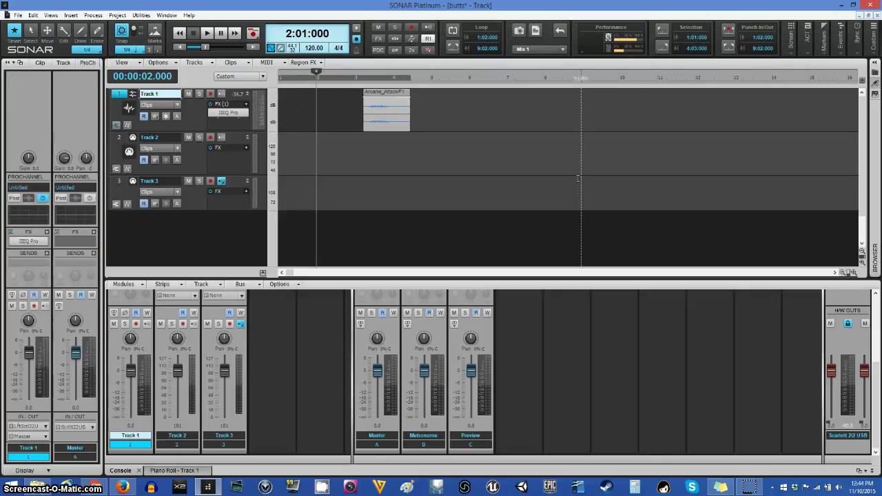